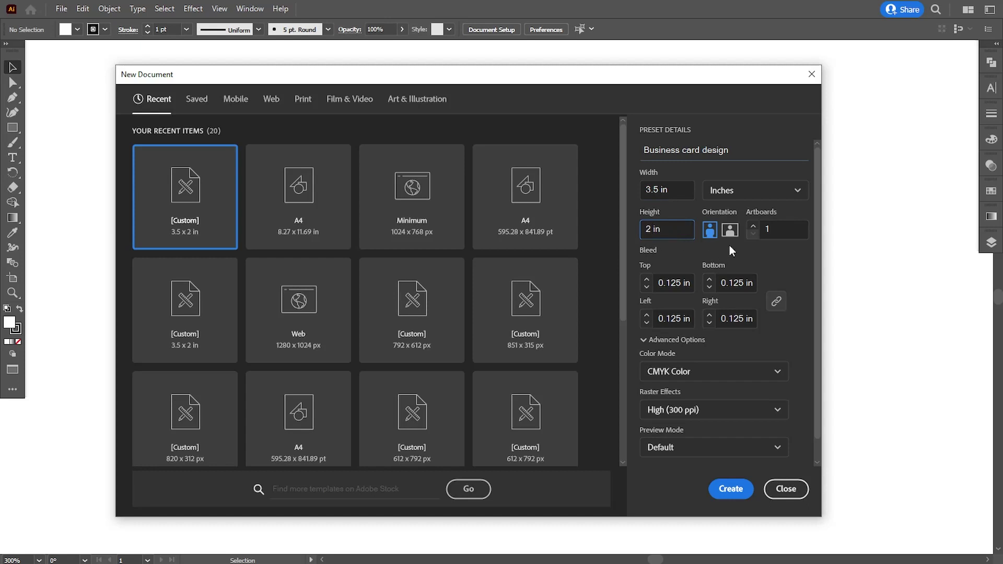
# Set the new document to landscape orientation with 2 artboards and open its additional settings
pyautogui.press('Tab')
pyautogui.write('2')
pyautogui.click(671, 284)
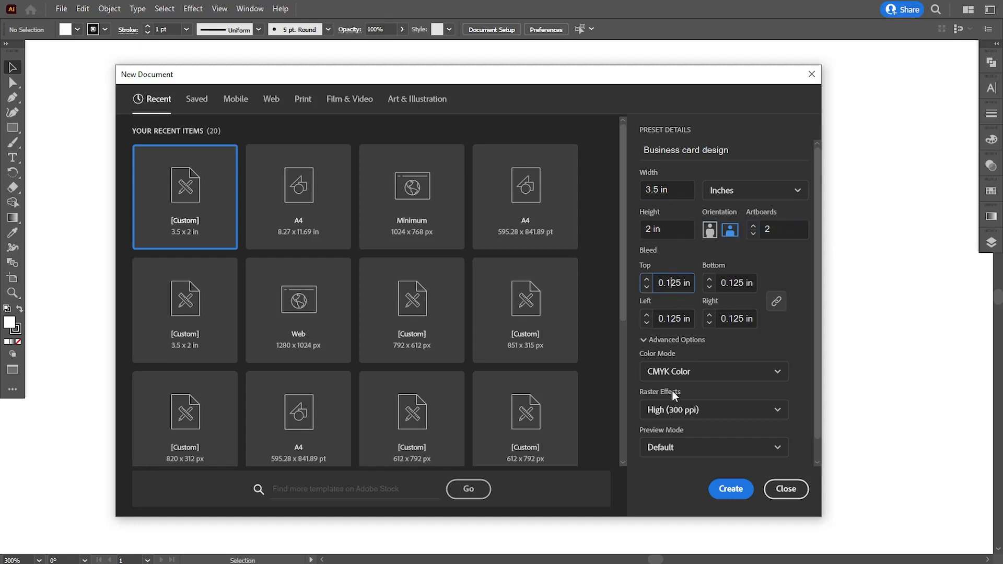
pyautogui.scroll(-1, 799, 418)
pyautogui.click(677, 456)
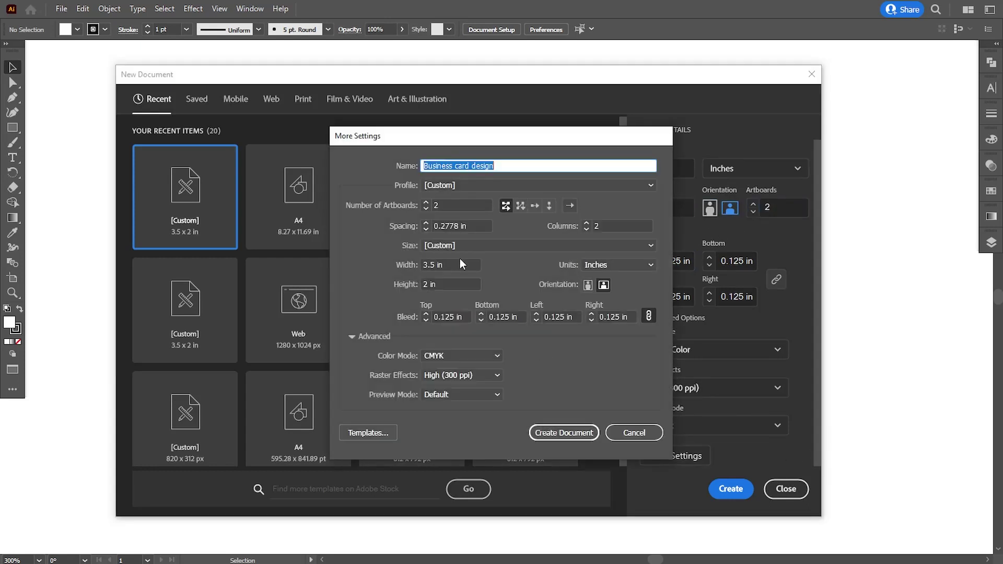
# Arrange the artboards in a single column, adjust their spacing, and create the document
pyautogui.click(550, 206)
pyautogui.moveTo(459, 230); pyautogui.dragTo(432, 227)
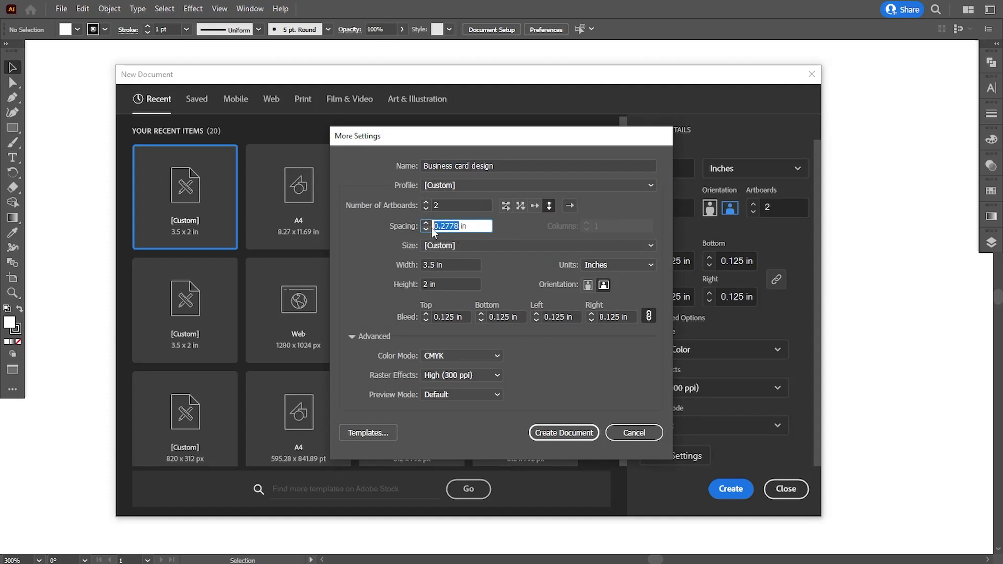
pyautogui.press('Down')
pyautogui.press('Down')
pyautogui.click(532, 432)
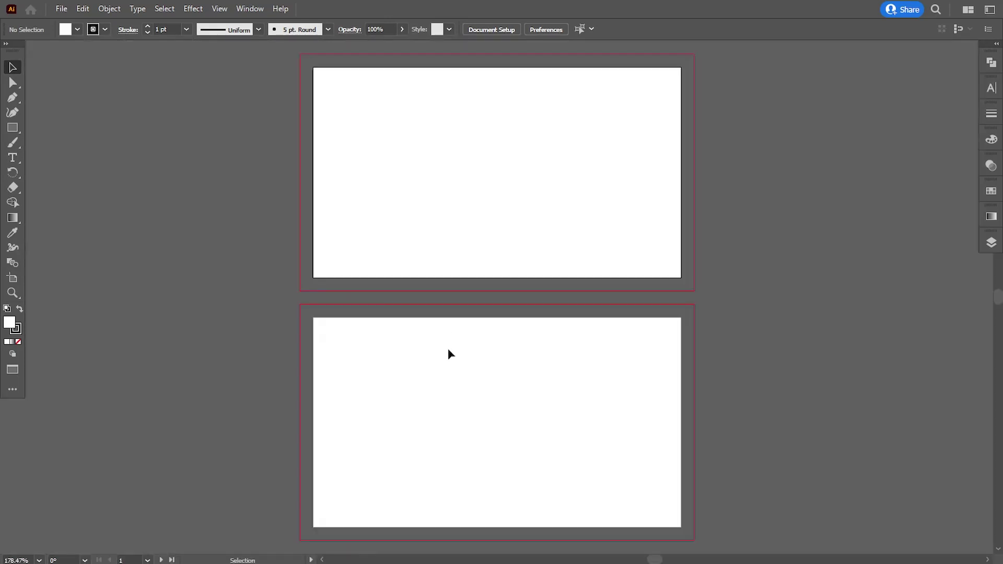
# Paste the prepared logo, QR code and contact elements, and place them left of the first artboard at about 0.9 × 1.65 in
pyautogui.hotkey('ctrl', 'v')
pyautogui.moveTo(475, 250); pyautogui.dragTo(231, 103)
pyautogui.moveTo(281, 208); pyautogui.dragTo(317, 272)
pyautogui.moveTo(241, 150); pyautogui.dragTo(212, 148)
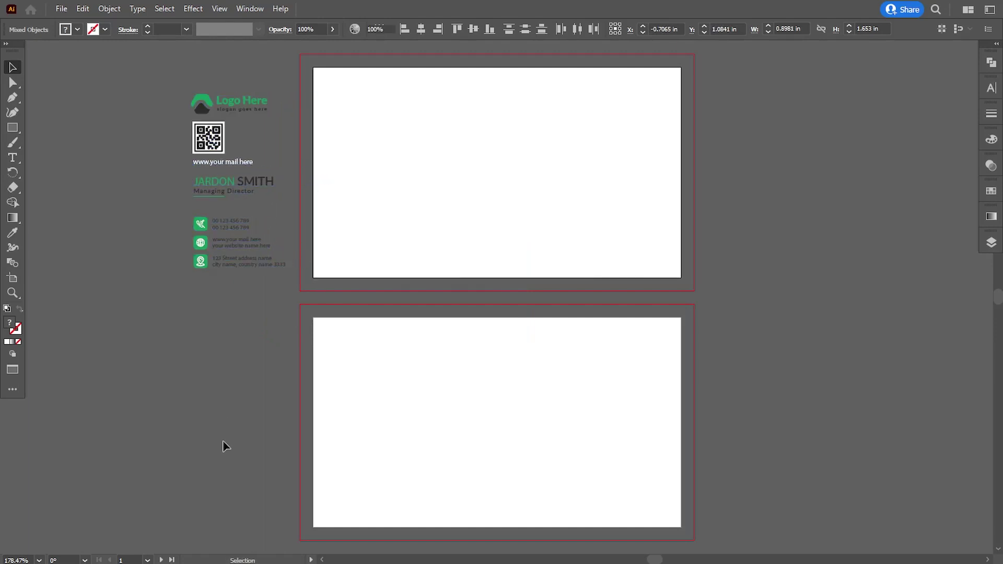
pyautogui.click(222, 443)
# Draw a white background rectangle covering the first artboard out to its bleed edges
pyautogui.moveTo(410, 204); pyautogui.dragTo(407, 245)
pyautogui.hotkey('ctrl', '+')
pyautogui.hotkey('ctrl', '+')
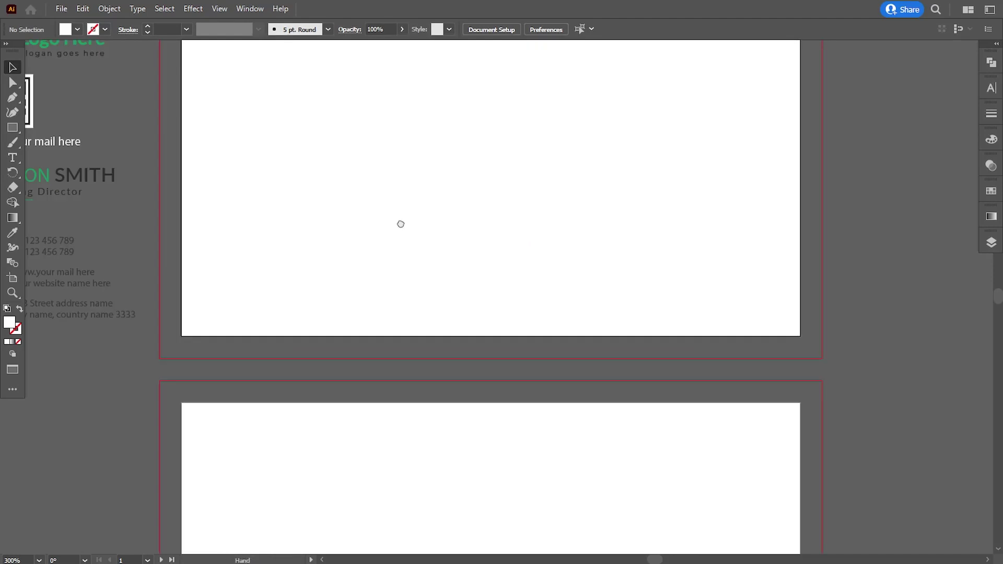
pyautogui.scroll(2, 64, 173)
pyautogui.click(13, 128)
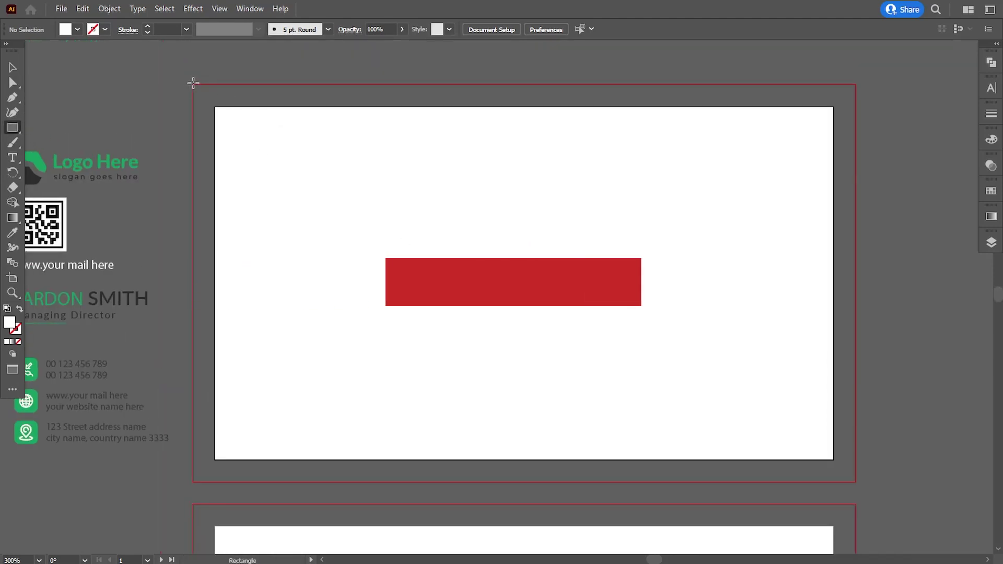
pyautogui.moveTo(193, 84); pyautogui.dragTo(857, 483)
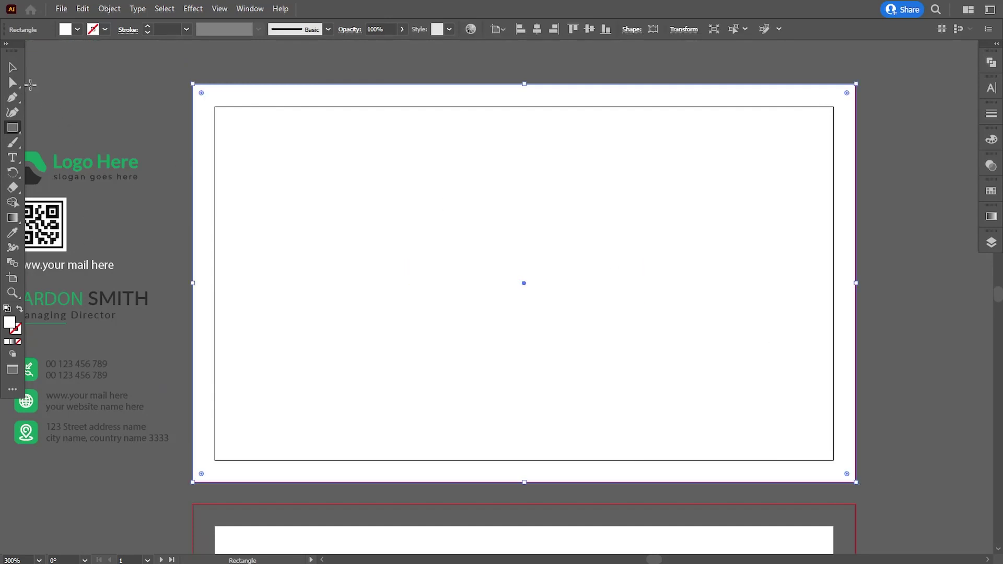
pyautogui.click(13, 67)
pyautogui.click(148, 246)
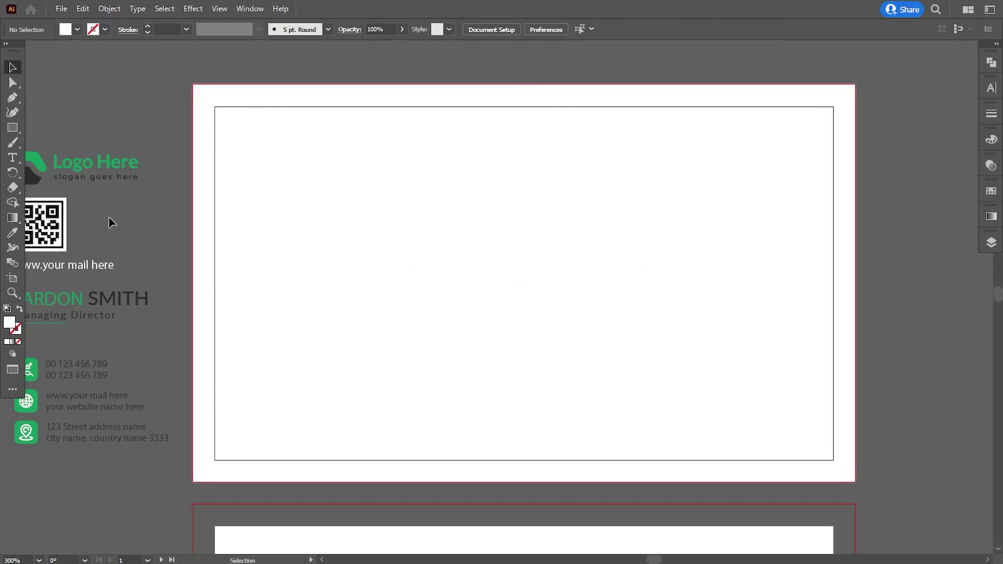
# Draw a rectangle in the card's lower-left bleed corner, fill it with the logo's dark grey, and reduce its height from the top
pyautogui.click(18, 130)
pyautogui.moveTo(192, 324); pyautogui.dragTo(455, 481)
pyautogui.click(12, 233)
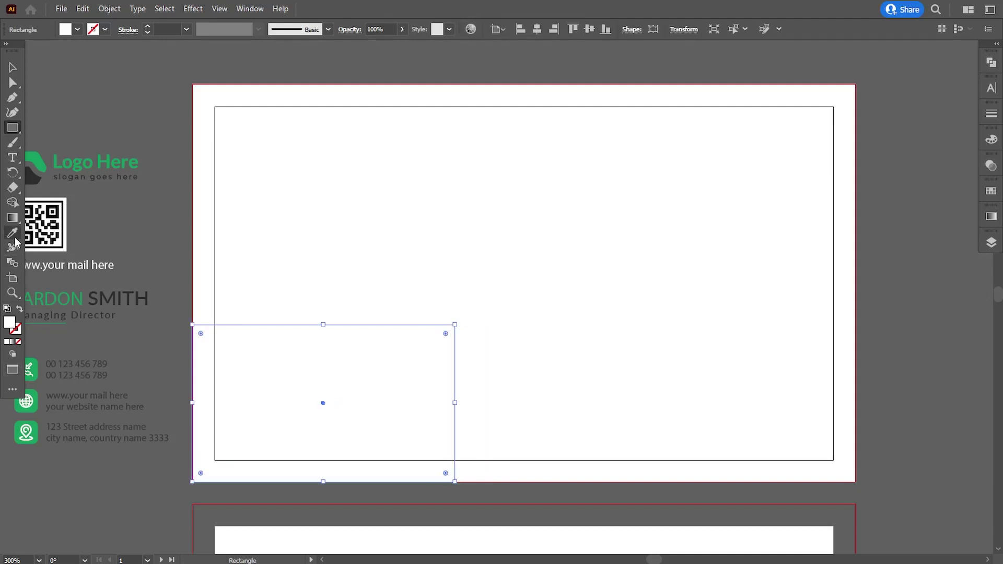
pyautogui.click(36, 178)
pyautogui.press('v')
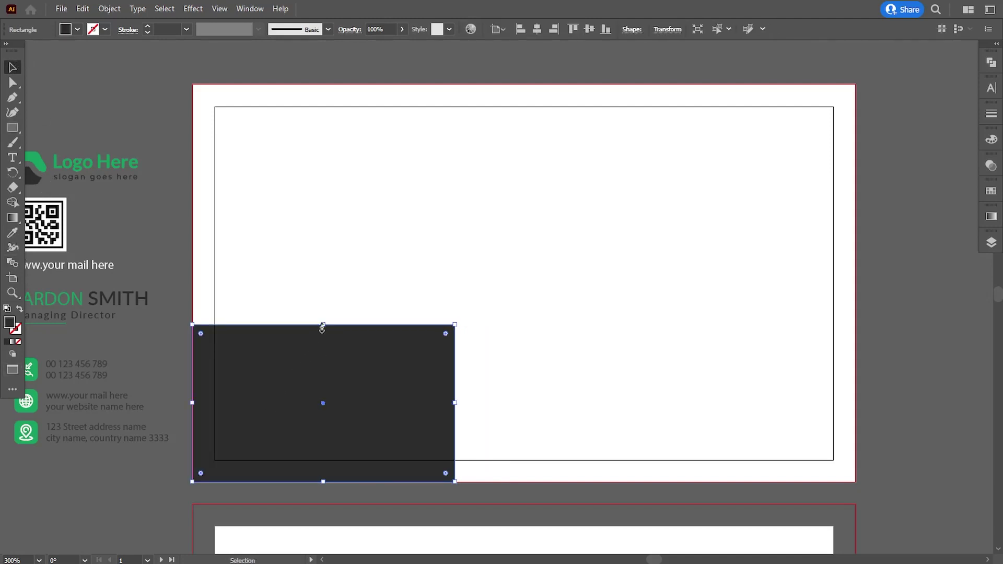
pyautogui.moveTo(322, 325); pyautogui.dragTo(324, 352)
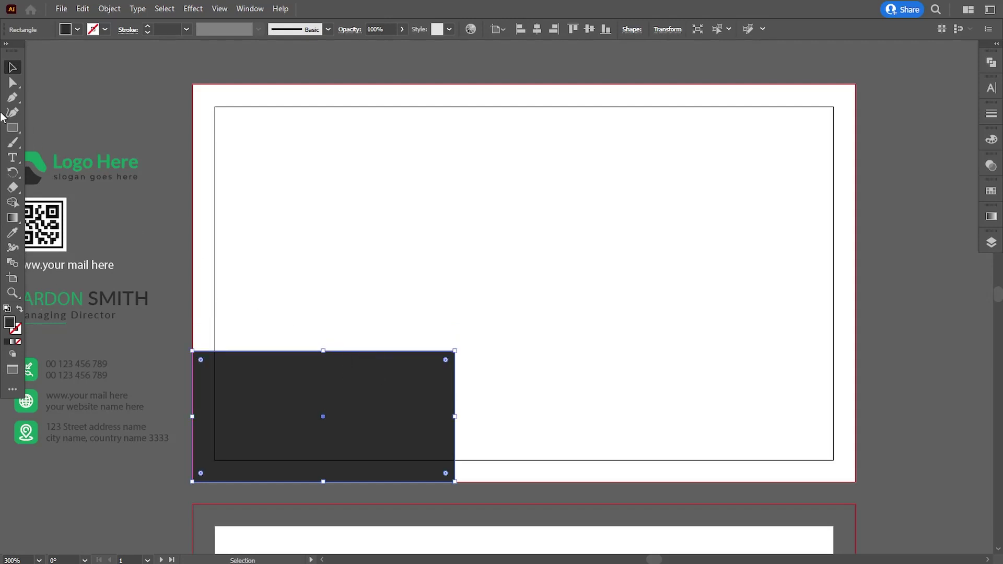
# Slant the dark rectangle's right edge by moving its lower-right anchor point inward along the bleed line
pyautogui.click(12, 97)
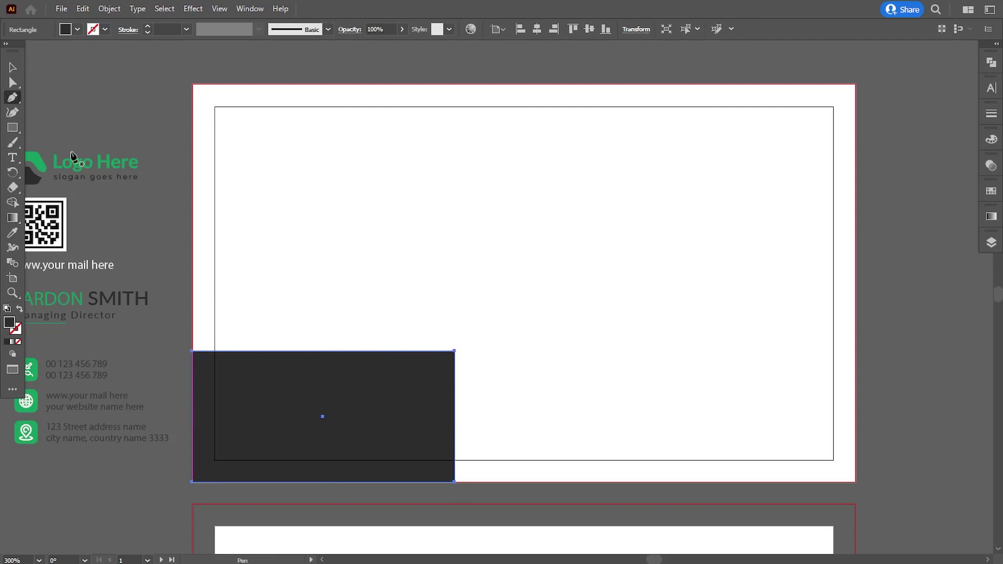
pyautogui.click(13, 82)
pyautogui.moveTo(454, 482); pyautogui.dragTo(390, 481)
pyautogui.click(404, 508)
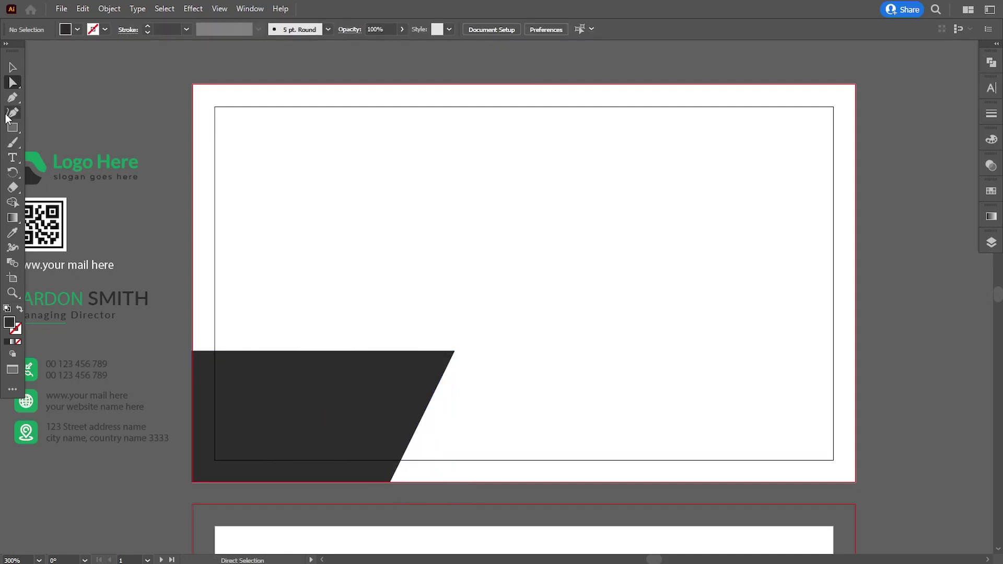
# Draw a second dark rectangle of the same height beside the slanted shape, along the card's bottom bleed edge
pyautogui.click(13, 128)
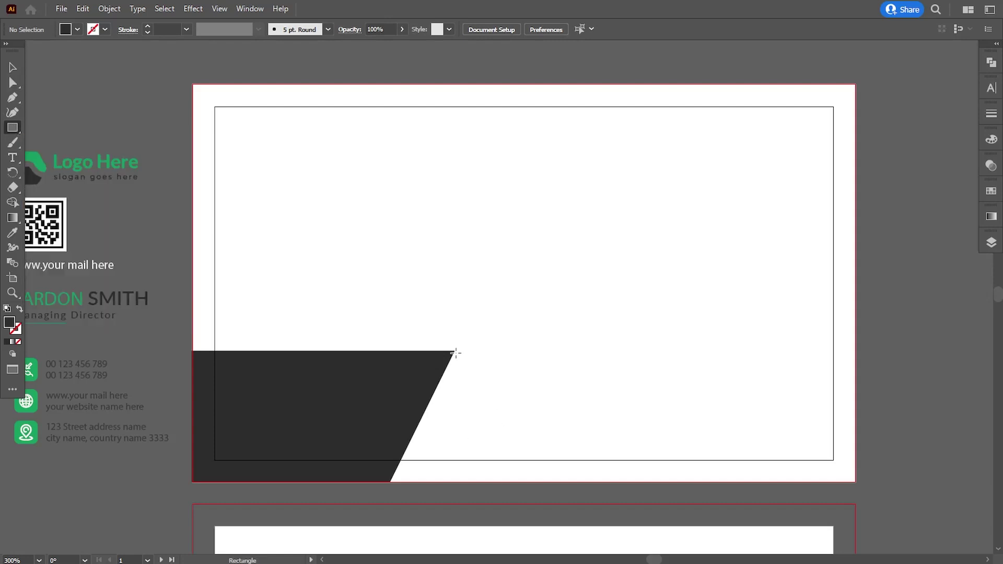
pyautogui.moveTo(443, 351); pyautogui.dragTo(620, 482)
pyautogui.click(12, 68)
pyautogui.click(80, 86)
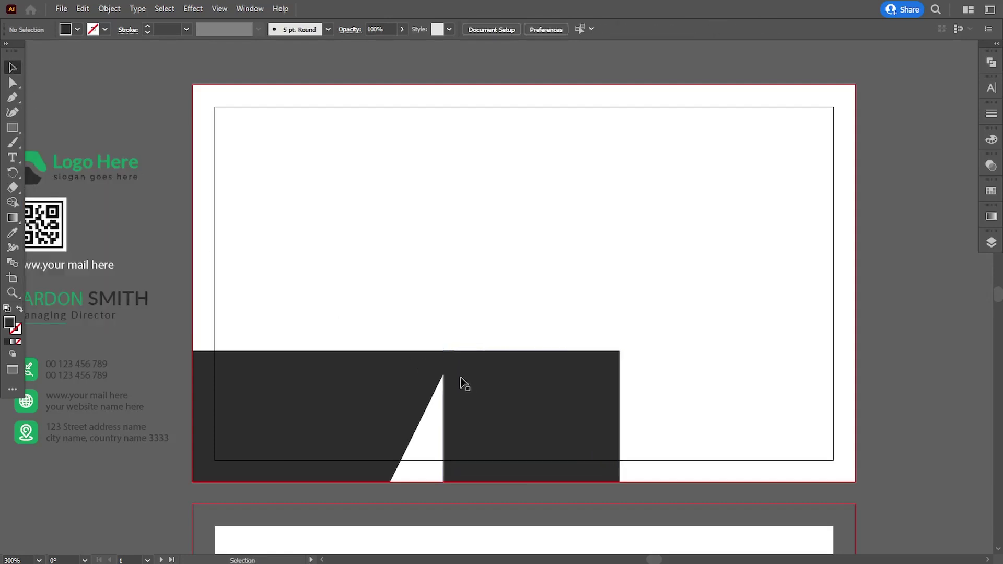
# Slant the second rectangle's left edge parallel to the first shape, leaving a narrow white gap between them
pyautogui.click(466, 384)
pyautogui.click(12, 85)
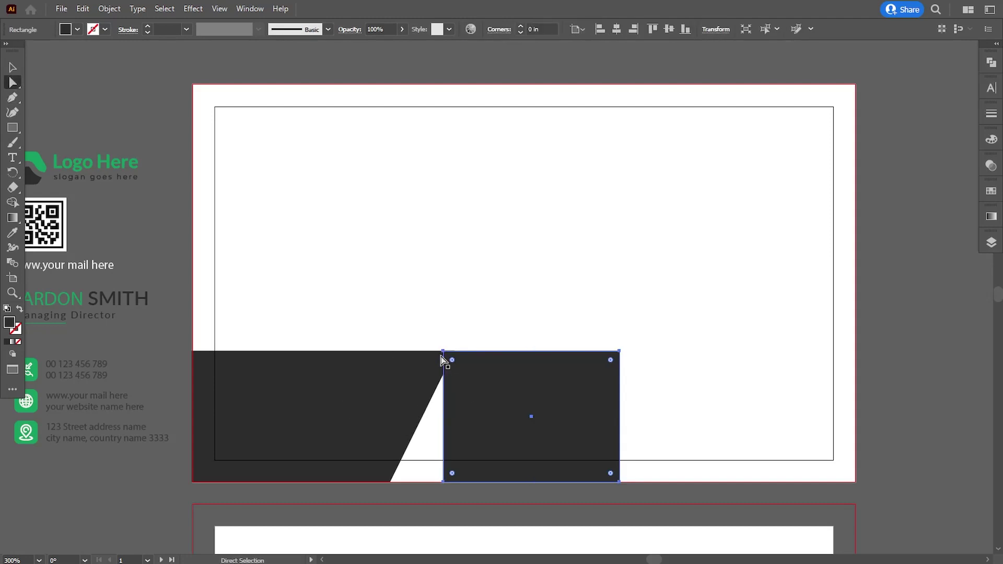
pyautogui.moveTo(442, 355); pyautogui.dragTo(466, 353)
pyautogui.moveTo(442, 482); pyautogui.dragTo(402, 482)
pyautogui.click(402, 503)
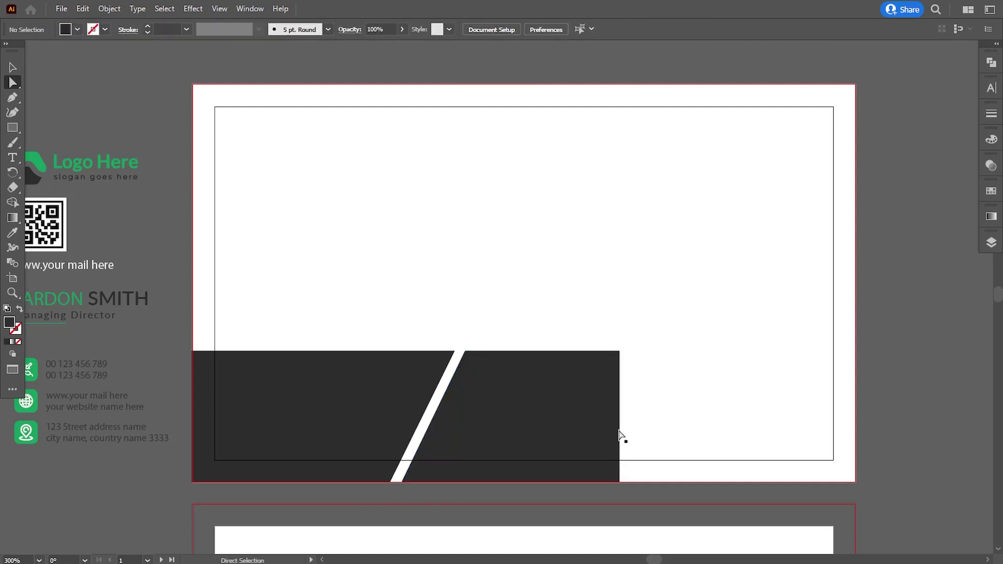
# Move the second shape's two right anchor points inward to form a trapezoid with a short top edge
pyautogui.click(619, 352)
pyautogui.moveTo(620, 354); pyautogui.dragTo(486, 355)
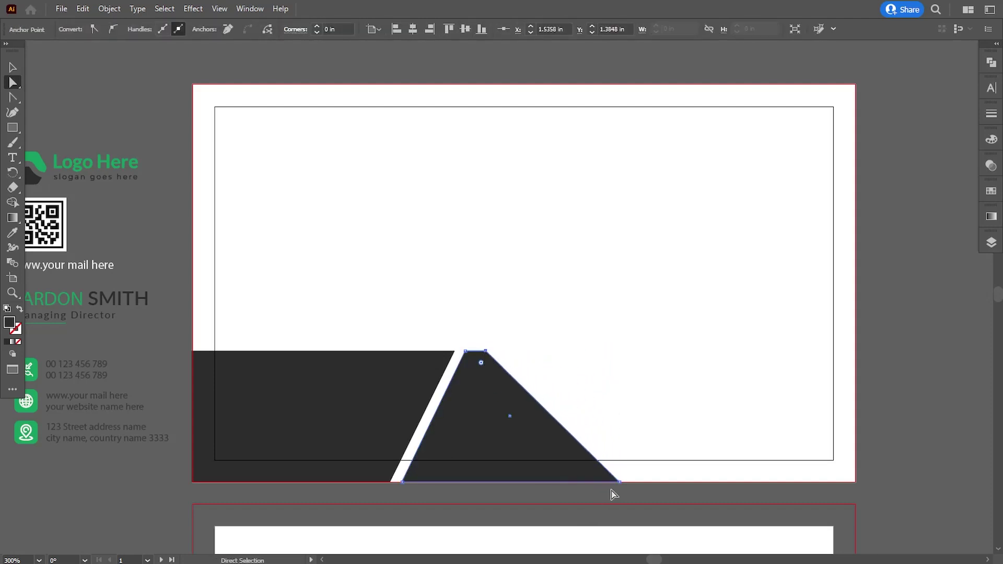
pyautogui.moveTo(620, 482); pyautogui.dragTo(552, 482)
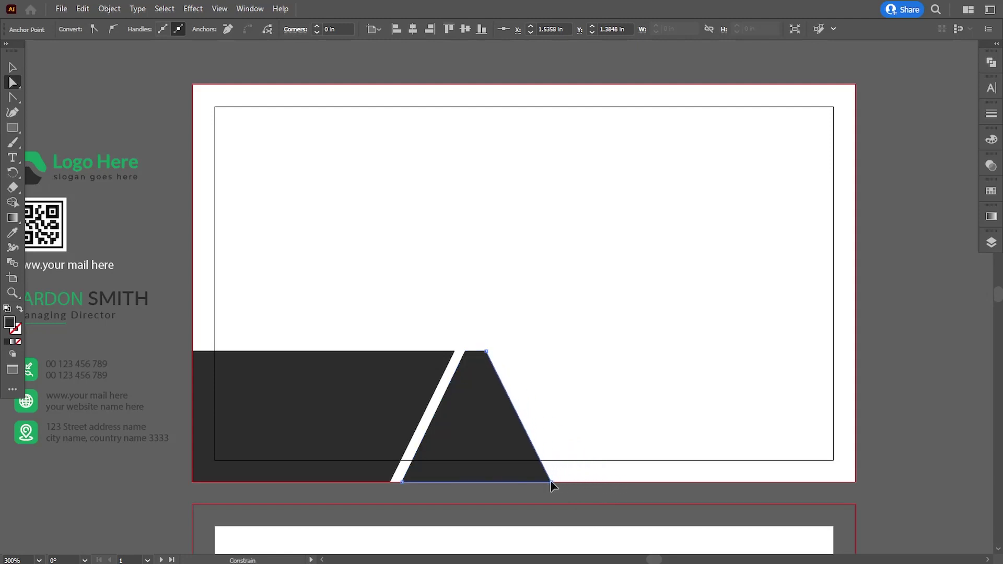
pyautogui.press('v')
pyautogui.click(129, 164)
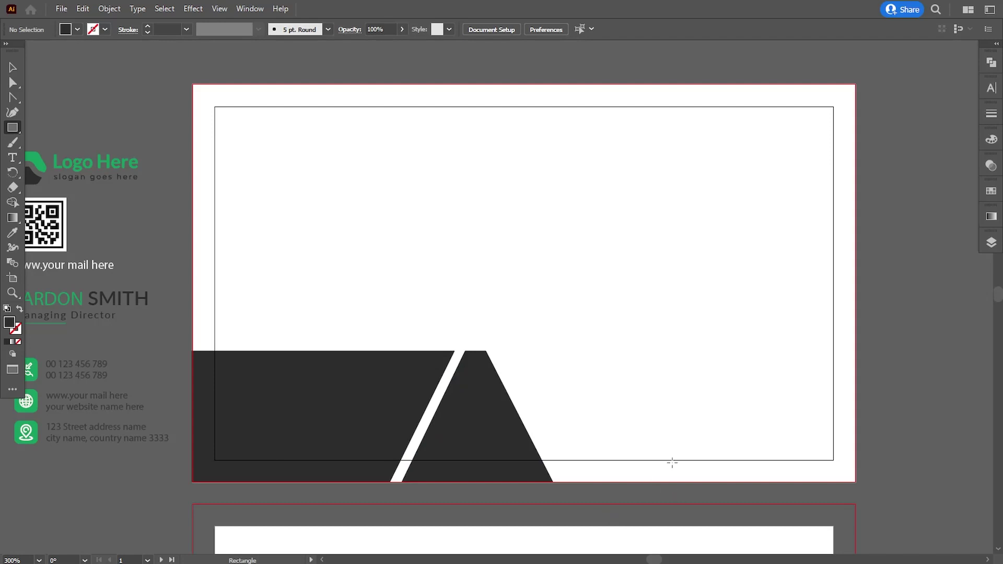
# Cut off the trapezoid's lower-right corner at an angle by subtracting a small rotated rectangle with Minus Front
pyautogui.moveTo(590, 454); pyautogui.dragTo(530, 511)
pyautogui.press('v')
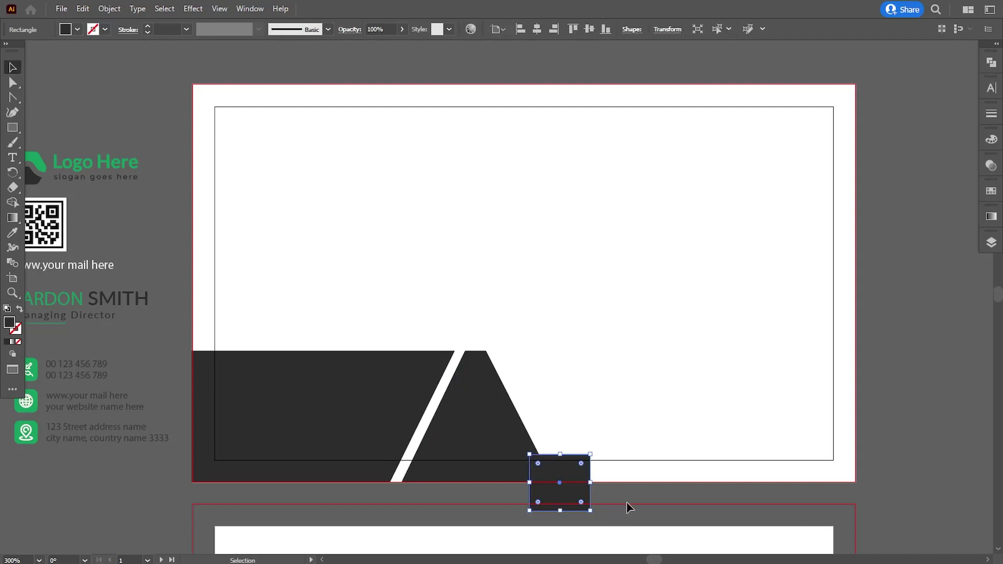
pyautogui.moveTo(595, 513); pyautogui.dragTo(565, 449)
pyautogui.keyDown('shift'); pyautogui.click(475, 429); pyautogui.keyUp('shift')
pyautogui.click(991, 62)
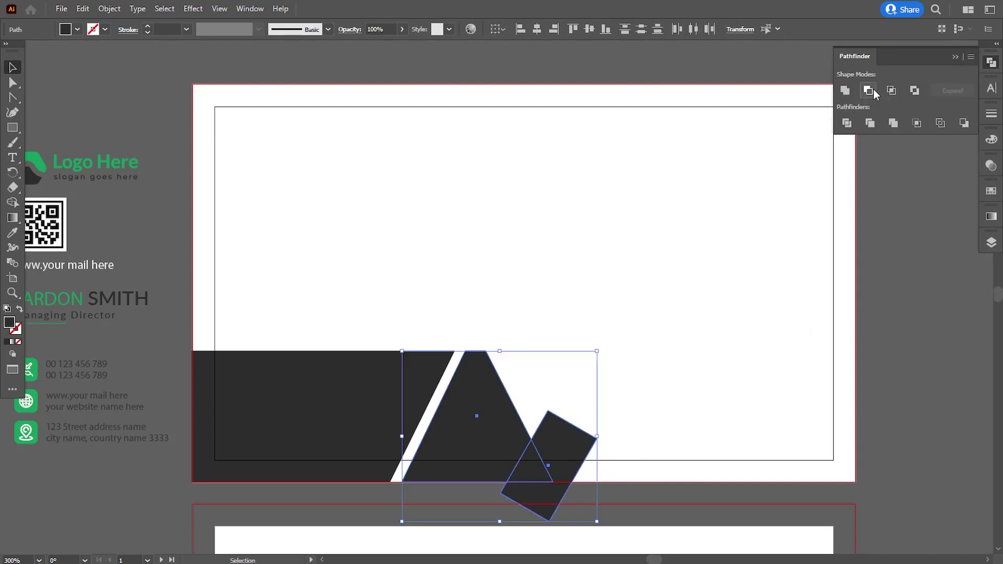
pyautogui.click(869, 90)
pyautogui.click(955, 57)
pyautogui.click(891, 209)
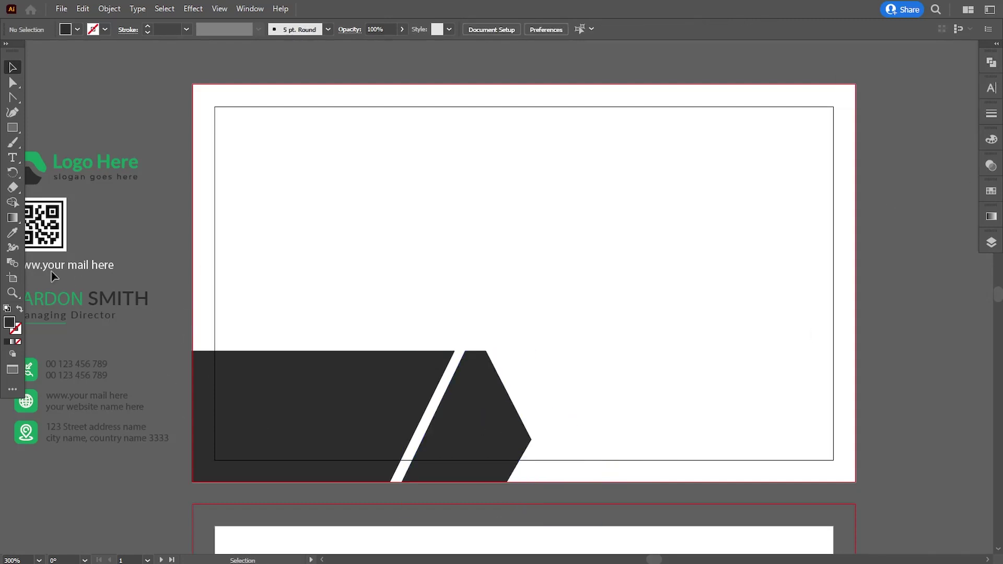
# Nudge the cut shape's top-right anchor point slightly left to narrow its top edge
pyautogui.click(12, 82)
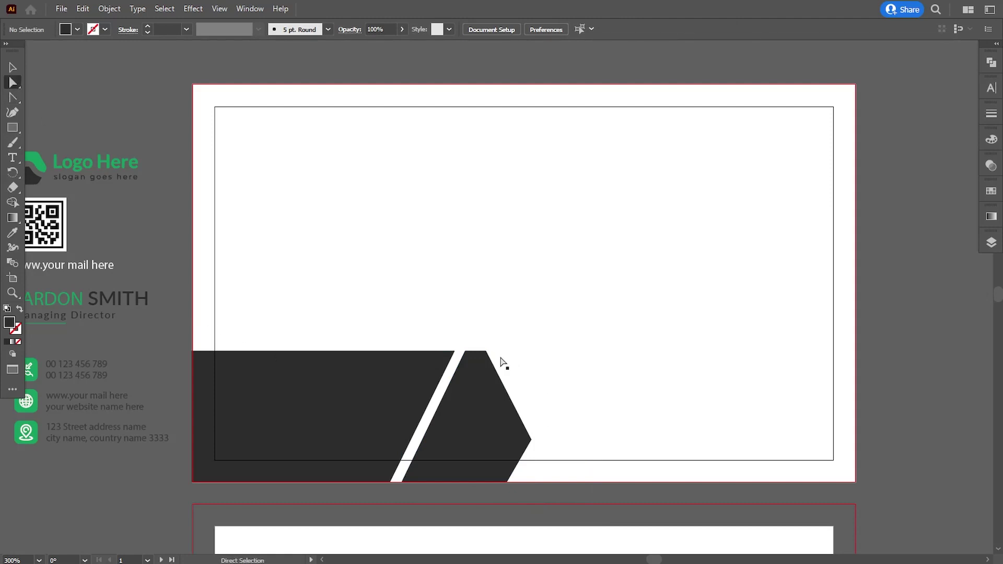
pyautogui.click(486, 351)
pyautogui.press('Left')
pyautogui.press('Left')
pyautogui.press('Left')
pyautogui.press('Left')
pyautogui.press('Right')
pyautogui.press('Right')
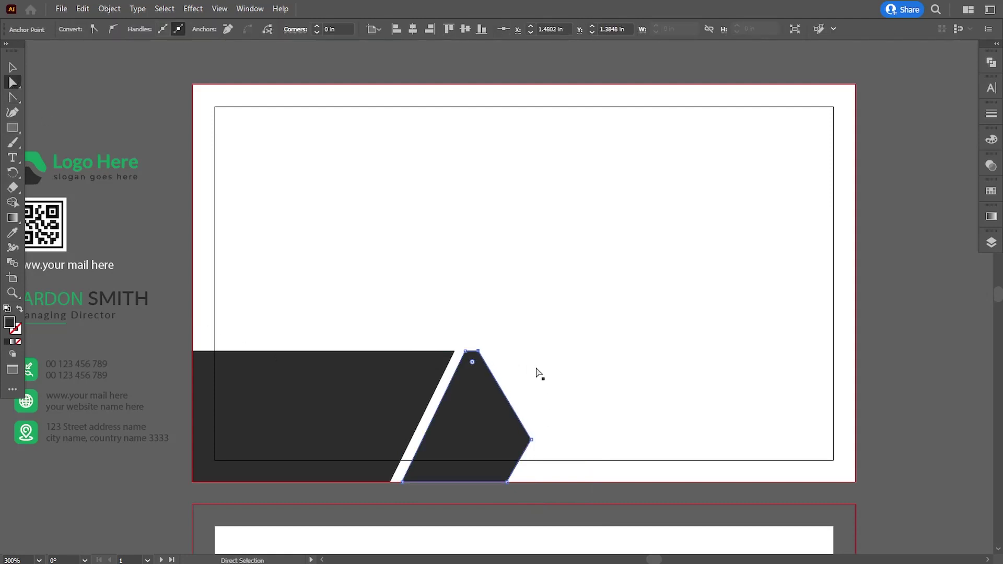
pyautogui.click(536, 368)
pyautogui.hotkey('ctrl', 'shift', 'a')
# Draw a horizontal bar from the middle shape to the right bleed edge and fill it with the same dark grey
pyautogui.press('m')
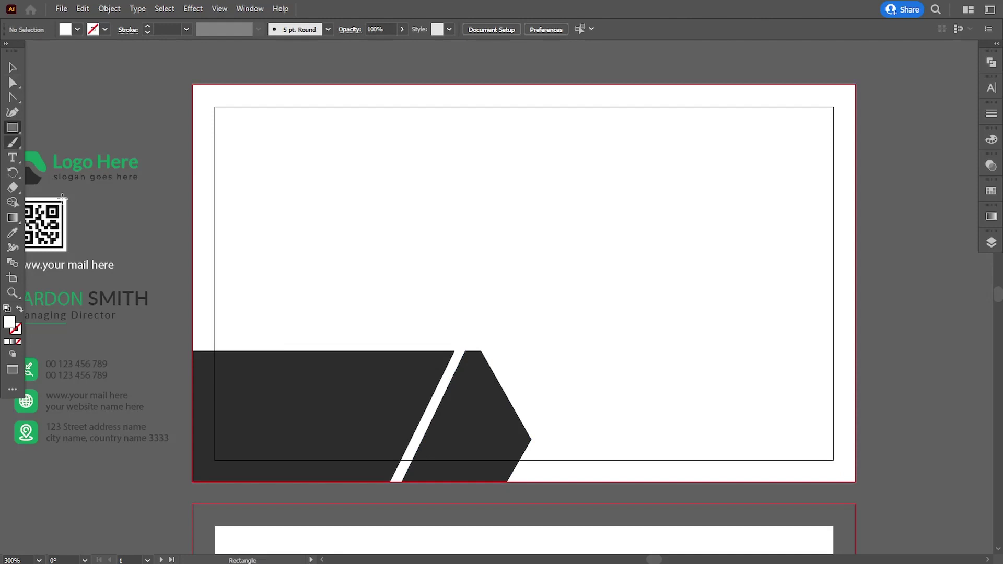
pyautogui.moveTo(485, 379); pyautogui.dragTo(855, 426)
pyautogui.click(11, 233)
pyautogui.click(320, 395)
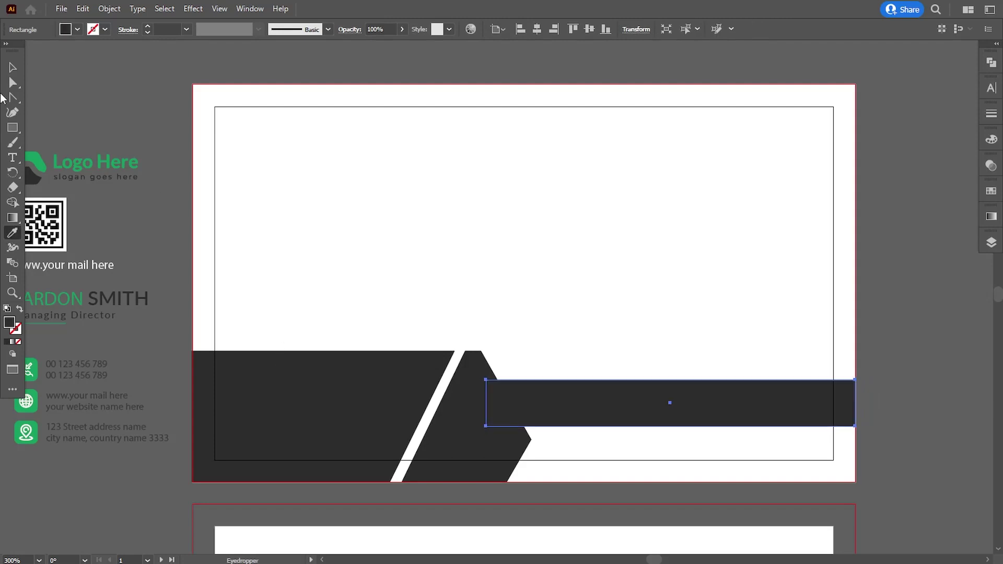
# Slant the bar's left end parallel to the middle shape's right edge, leaving a narrow gap
pyautogui.press('a')
pyautogui.press('v')
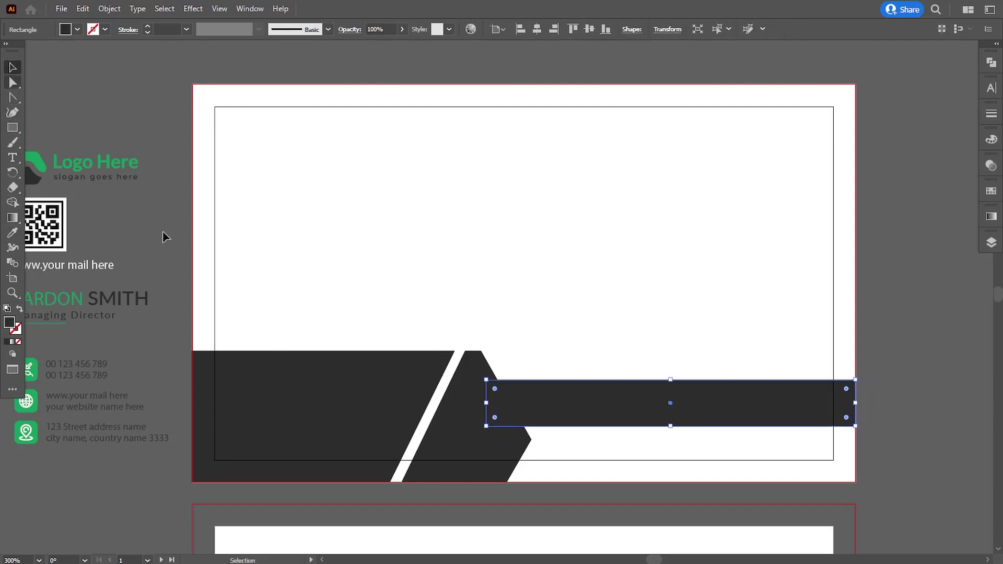
pyautogui.moveTo(485, 403); pyautogui.dragTo(533, 425)
pyautogui.press('a')
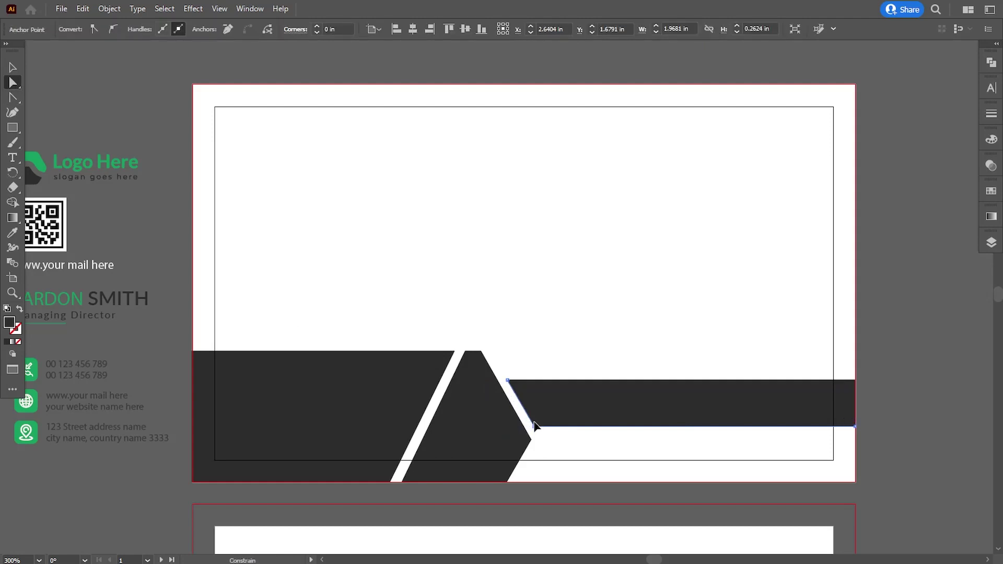
pyautogui.click(861, 440)
pyautogui.click(528, 395)
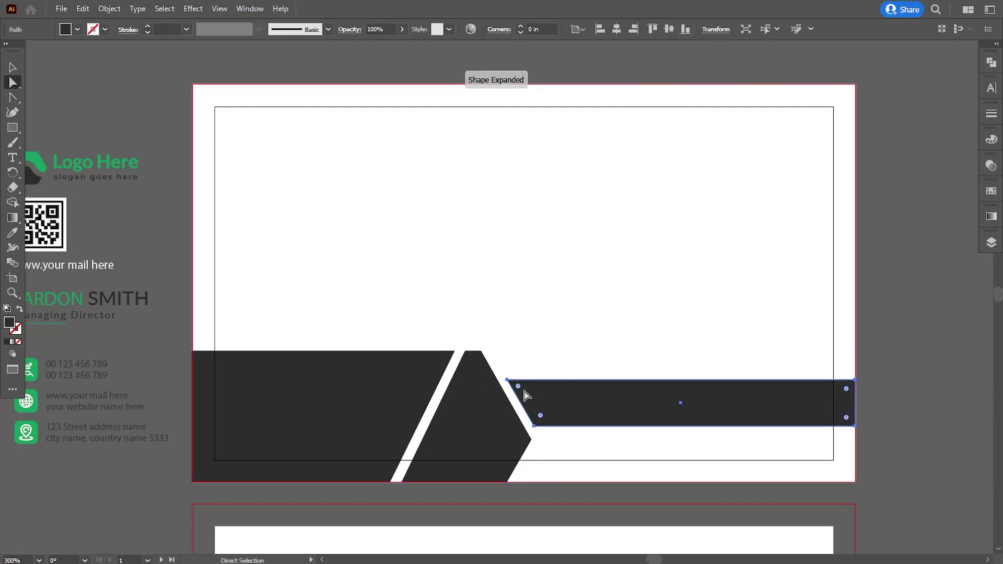
pyautogui.click(508, 381)
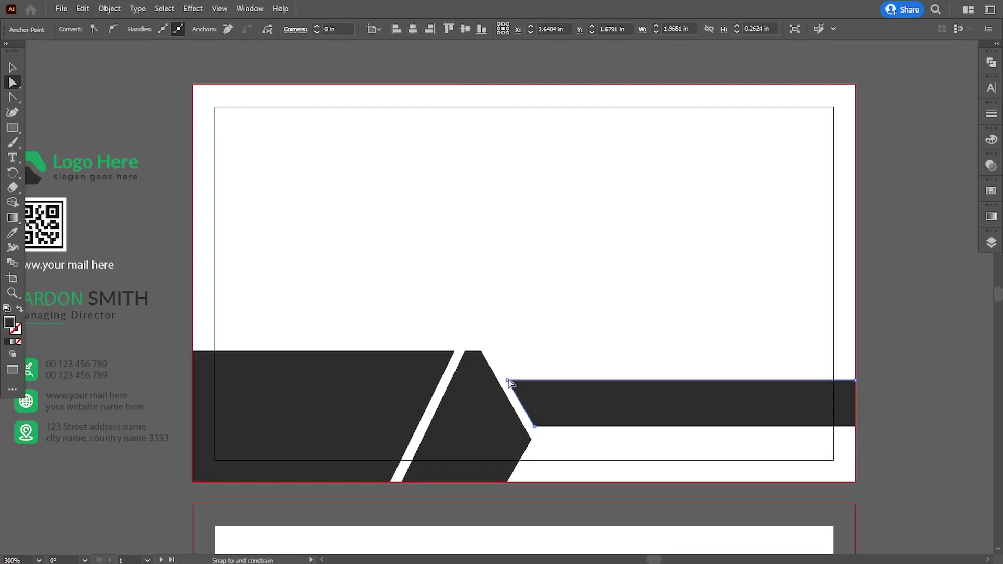
pyautogui.moveTo(509, 380); pyautogui.dragTo(507, 380)
pyautogui.click(867, 403)
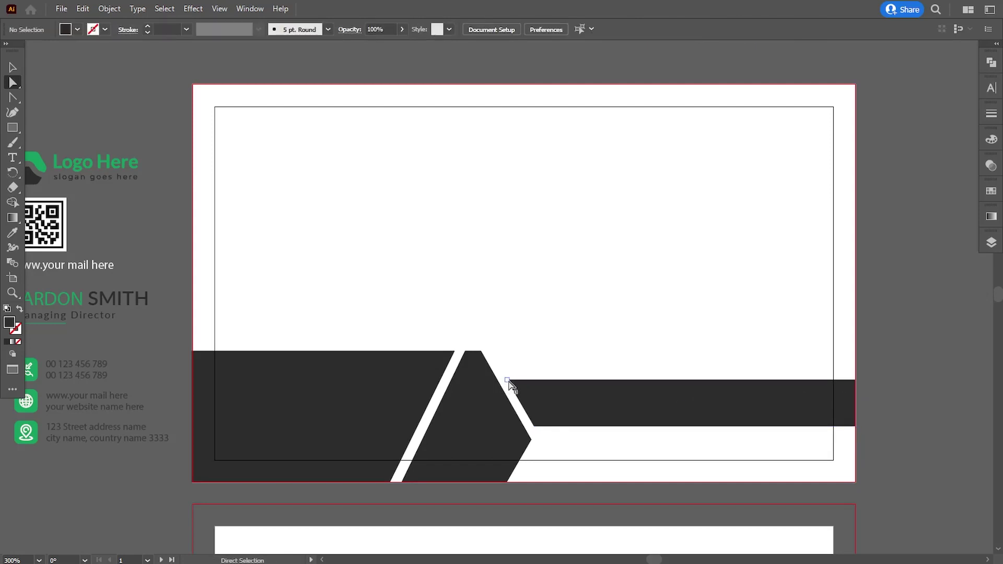
# Nudge both anchor points of the bar's slanted end slightly right to fine-tune the gap
pyautogui.click(508, 381)
pyautogui.keyDown('shift'); pyautogui.click(534, 427); pyautogui.keyUp('shift')
pyautogui.press('Right')
pyautogui.press('Right')
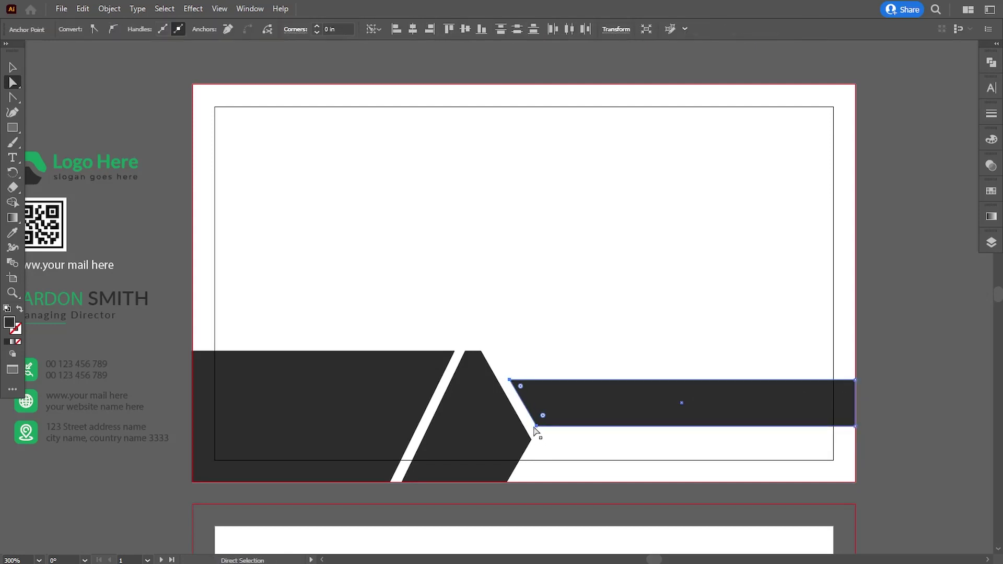
pyautogui.press('Left')
pyautogui.click(887, 465)
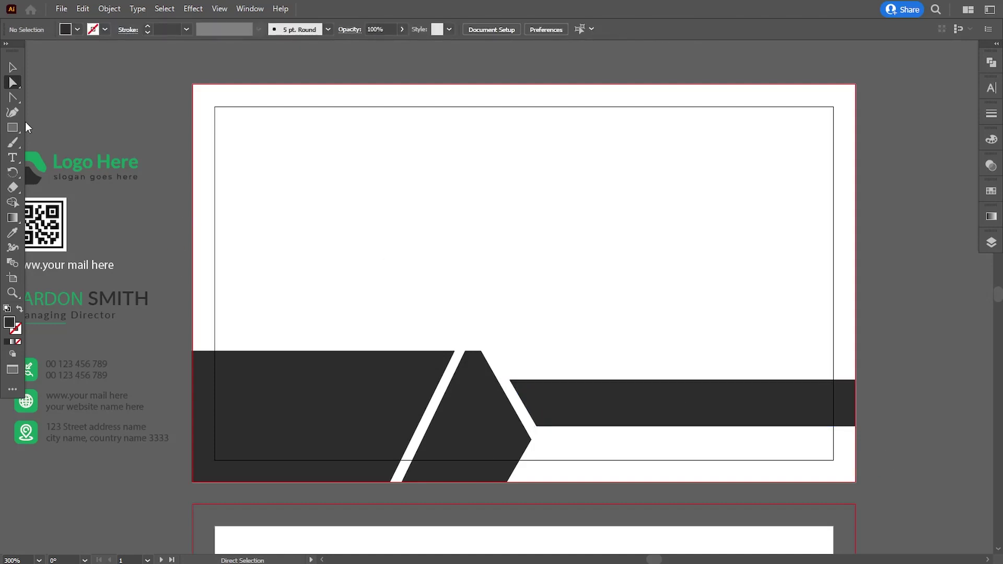
# Fill the angled middle shape with the green sampled from the phone icon
pyautogui.click(482, 431)
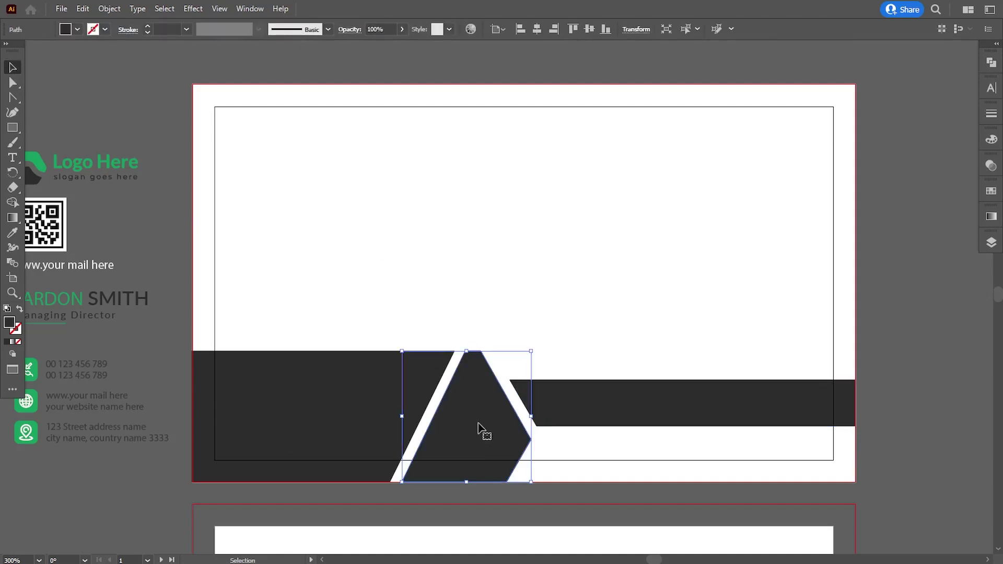
pyautogui.click(13, 235)
pyautogui.click(37, 366)
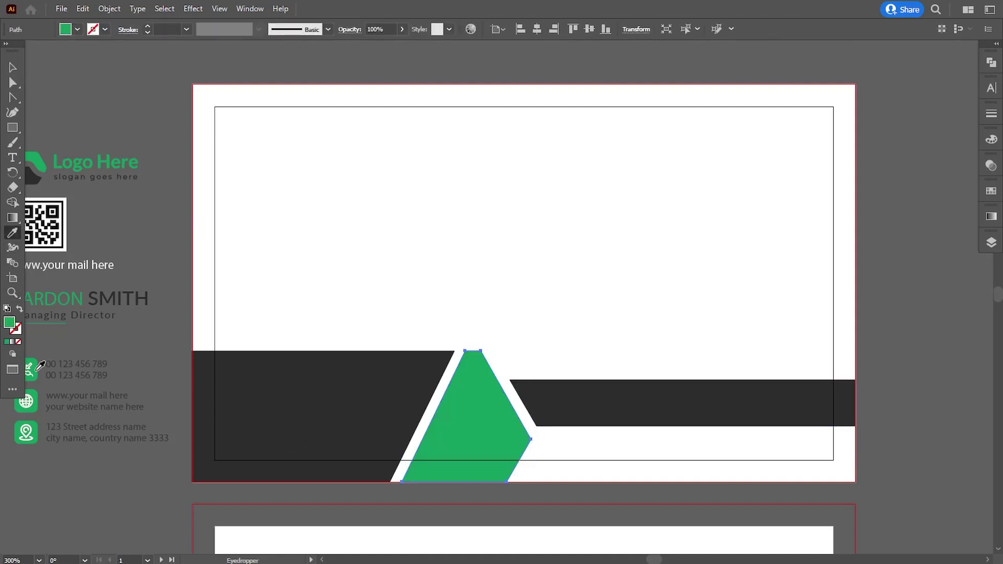
pyautogui.press('v')
pyautogui.click(126, 94)
pyautogui.moveTo(136, 141); pyautogui.dragTo(167, 147)
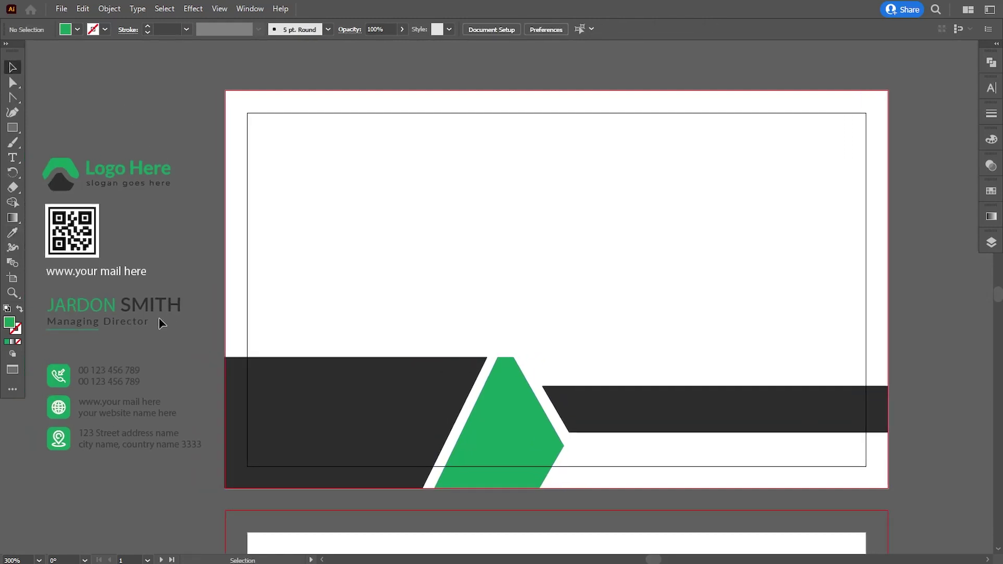
pyautogui.moveTo(99, 278); pyautogui.dragTo(525, 421)
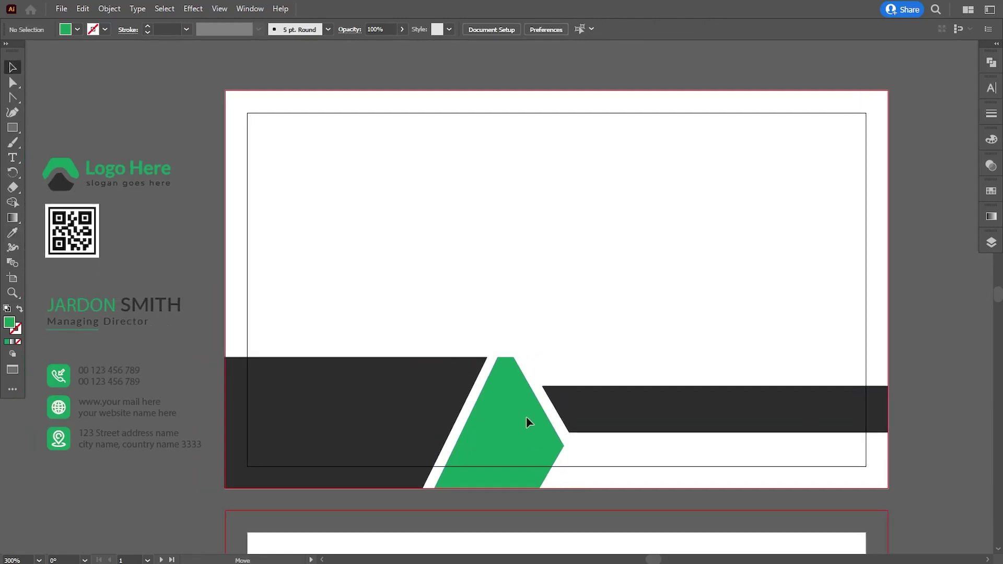
pyautogui.moveTo(716, 413); pyautogui.dragTo(715, 413)
pyautogui.rightClick(714, 414)
pyautogui.moveTo(754, 345)
pyautogui.click(664, 348)
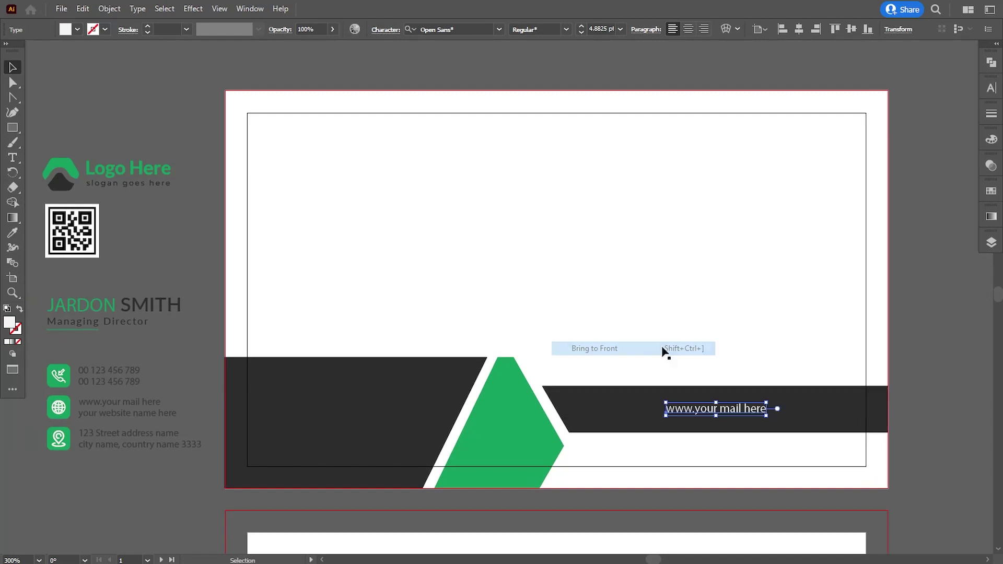
pyautogui.moveTo(770, 415); pyautogui.dragTo(776, 418)
pyautogui.press('Right')
pyautogui.press('Right')
pyautogui.press('Right')
pyautogui.press('Right')
pyautogui.press('Right')
pyautogui.press('Right')
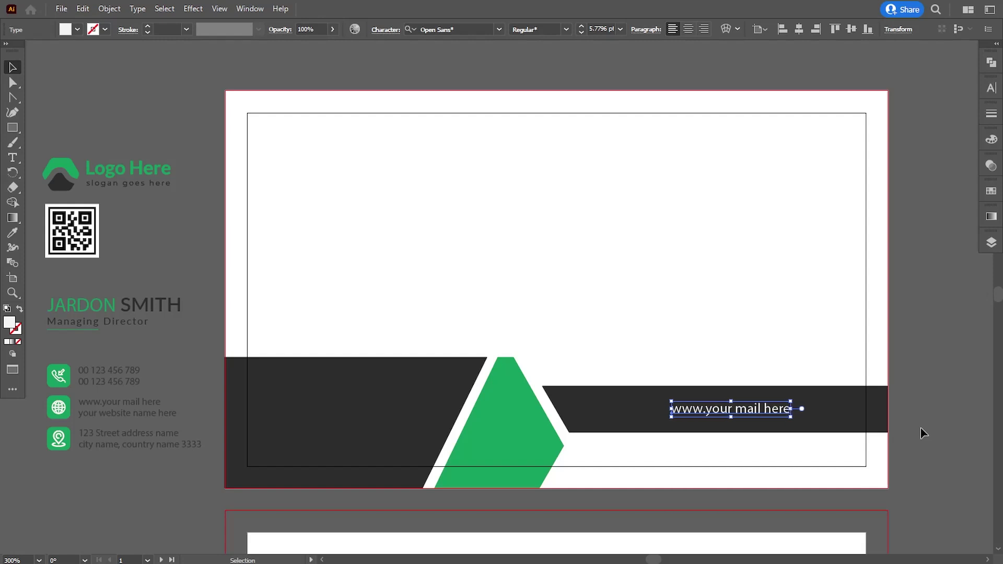
pyautogui.click(924, 433)
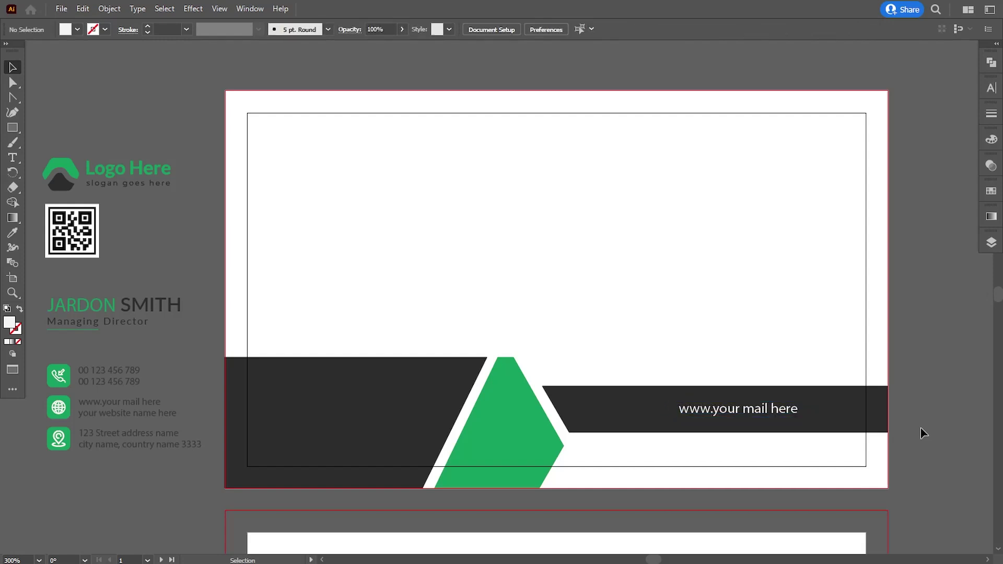
# Fine-tune the web text's position slightly down and right so it sits centered in the bar's height
pyautogui.click(767, 409)
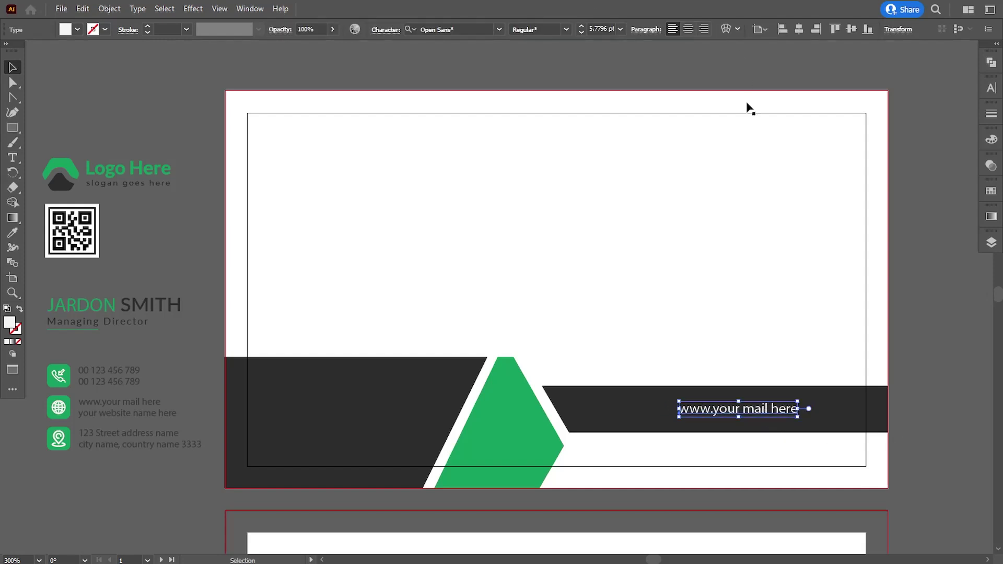
pyautogui.press('Down')
pyautogui.click(918, 368)
pyautogui.moveTo(741, 419); pyautogui.dragTo(716, 423)
pyautogui.click(916, 456)
pyautogui.click(954, 454)
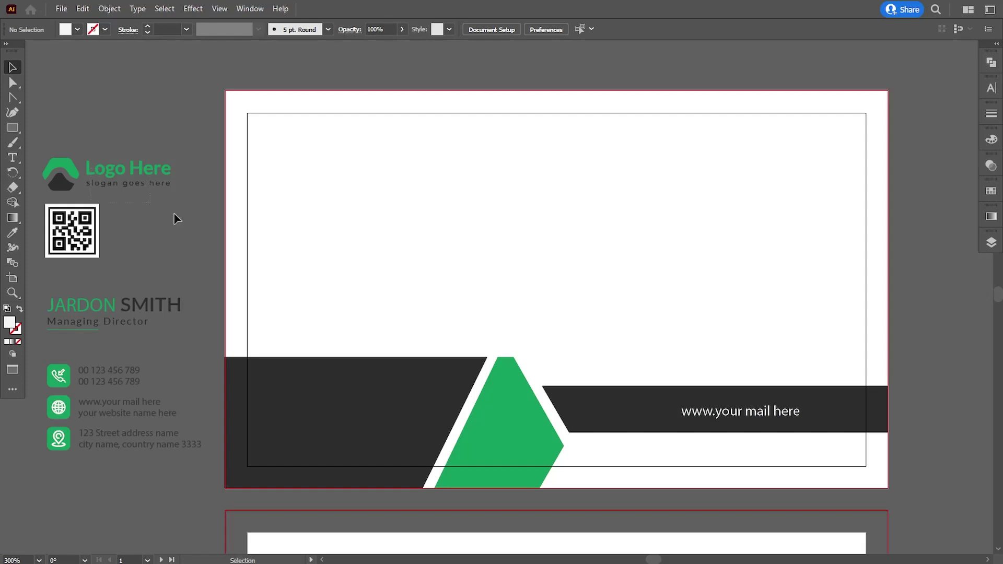
# Move the logo group onto the white area above the dark shapes and bring it to the front
pyautogui.moveTo(147, 178); pyautogui.dragTo(395, 246)
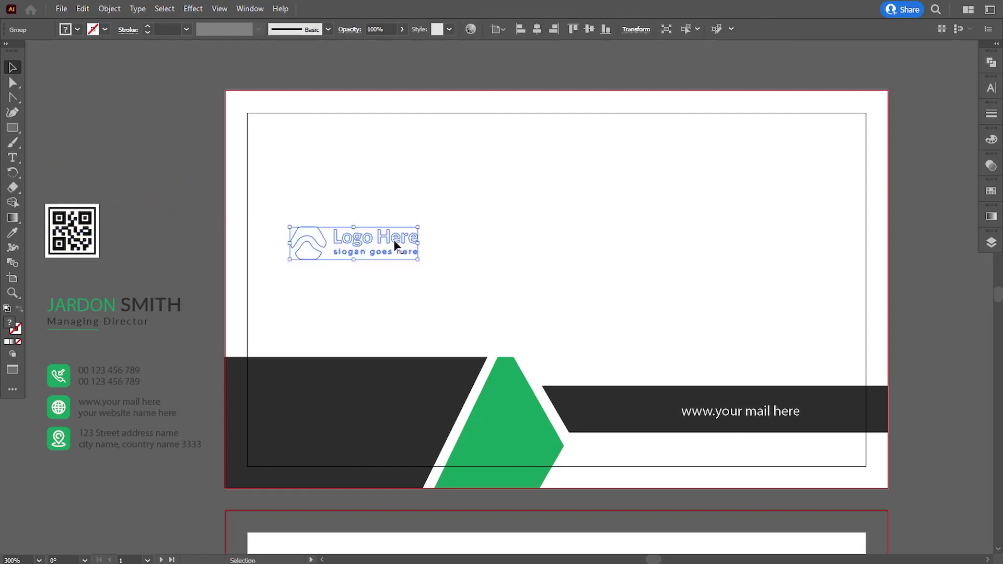
pyautogui.rightClick(395, 242)
pyautogui.moveTo(460, 394)
pyautogui.click(535, 396)
# Nudge the logo group right, away from the first side's left edge
pyautogui.press('Right')
pyautogui.press('Right')
pyautogui.press('Right')
pyautogui.press('Right')
pyautogui.press('Right')
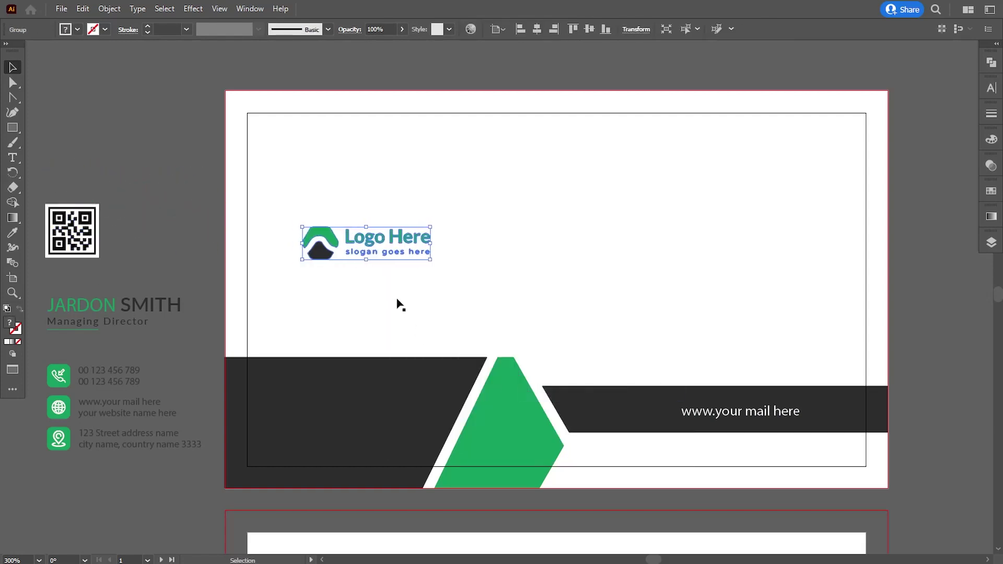
pyautogui.press('Right')
pyautogui.press('Right')
pyautogui.press('Right')
pyautogui.press('Right')
pyautogui.press('Right')
pyautogui.press('Right')
pyautogui.press('Right')
pyautogui.press('Right')
pyautogui.press('Right')
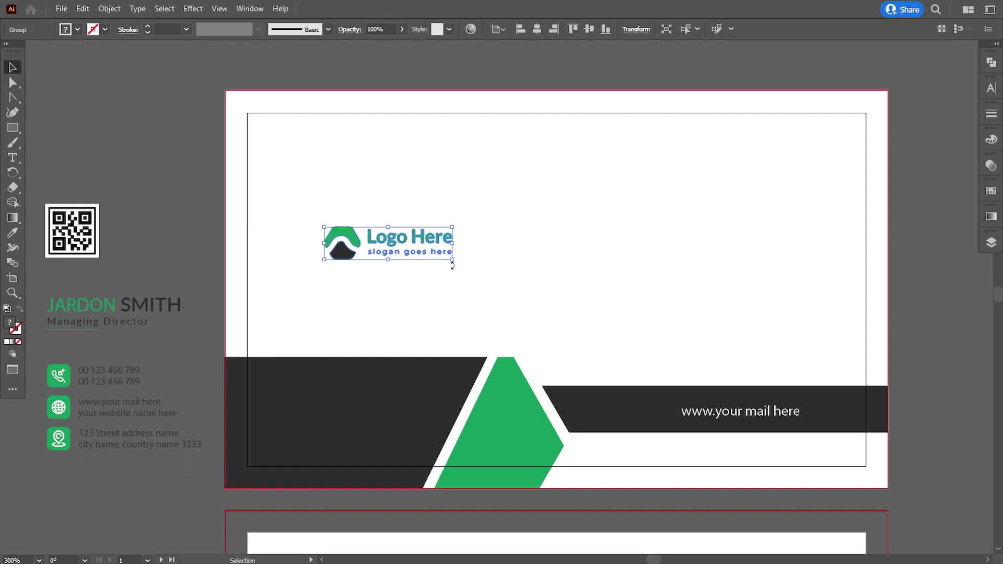
# Scale the logo group up proportionally about its center and nudge it up
pyautogui.moveTo(454, 263); pyautogui.dragTo(481, 281)
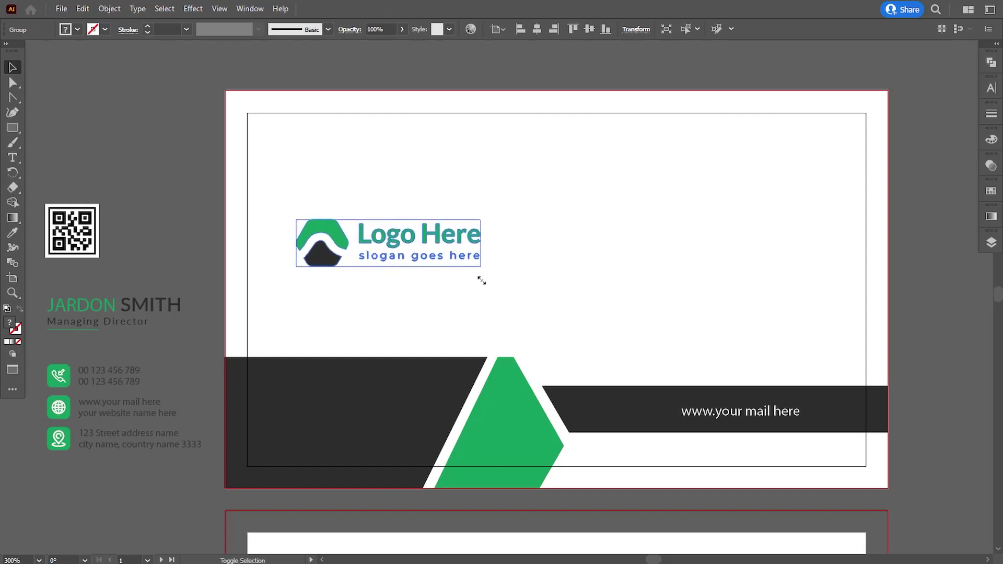
pyautogui.press('Up')
pyautogui.press('Up')
pyautogui.press('Up')
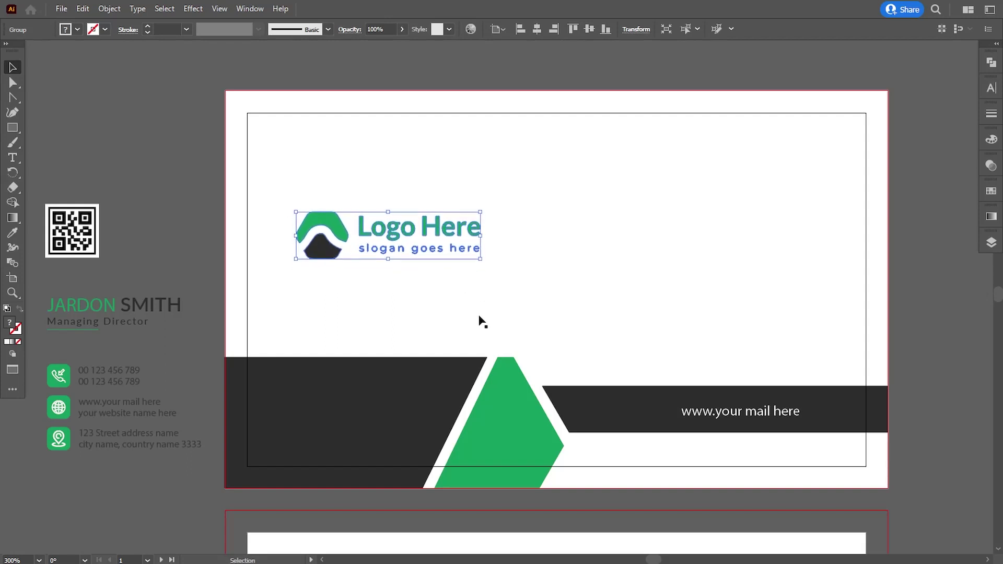
# Nudge the logo right, enlarge it a little more from its center, and raise it slightly
pyautogui.press('Right')
pyautogui.press('Right')
pyautogui.press('Right')
pyautogui.press('Right')
pyautogui.press('Right')
pyautogui.press('Right')
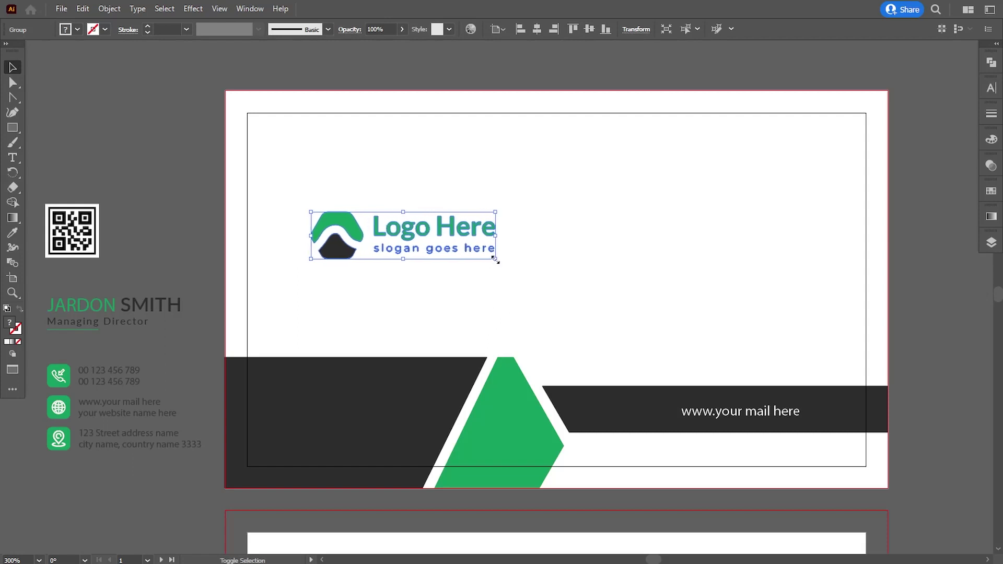
pyautogui.moveTo(496, 260); pyautogui.dragTo(501, 261)
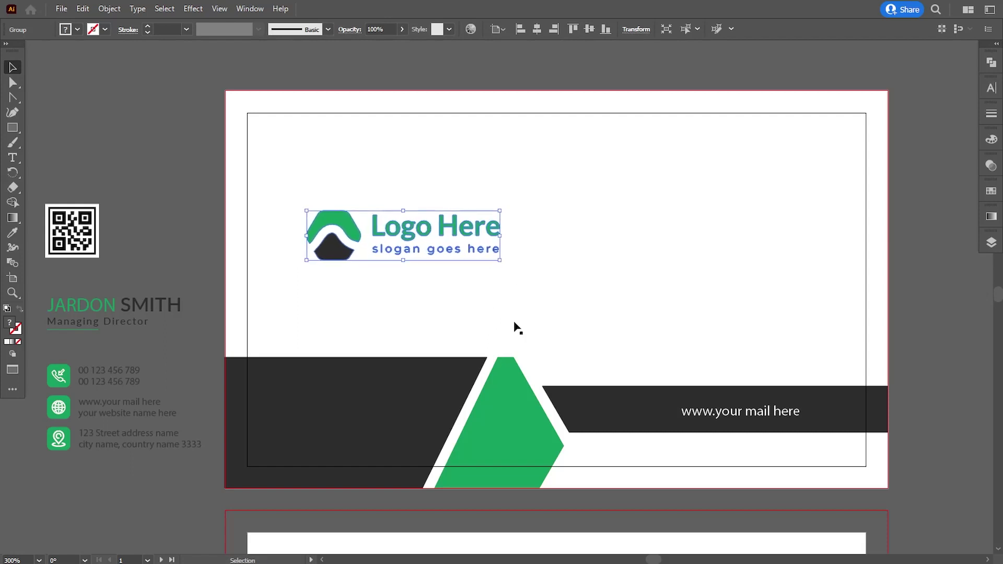
pyautogui.press('Up')
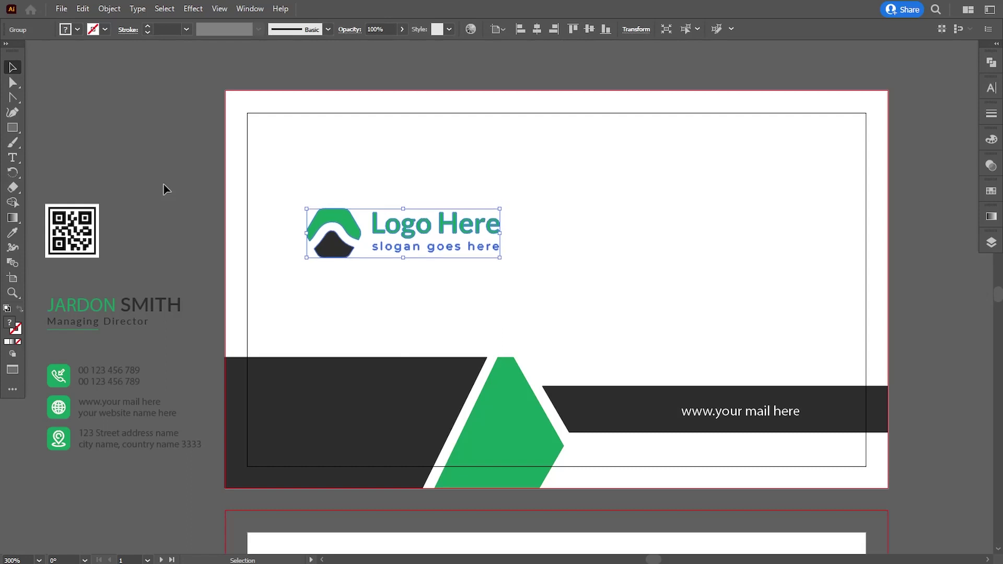
pyautogui.press('Up')
pyautogui.click(163, 189)
# Place the QR code, slightly enlarged, to the right of the logo and bring it to the front
pyautogui.moveTo(79, 244); pyautogui.dragTo(805, 275)
pyautogui.rightClick(759, 249)
pyautogui.moveTo(795, 400)
pyautogui.click(648, 403)
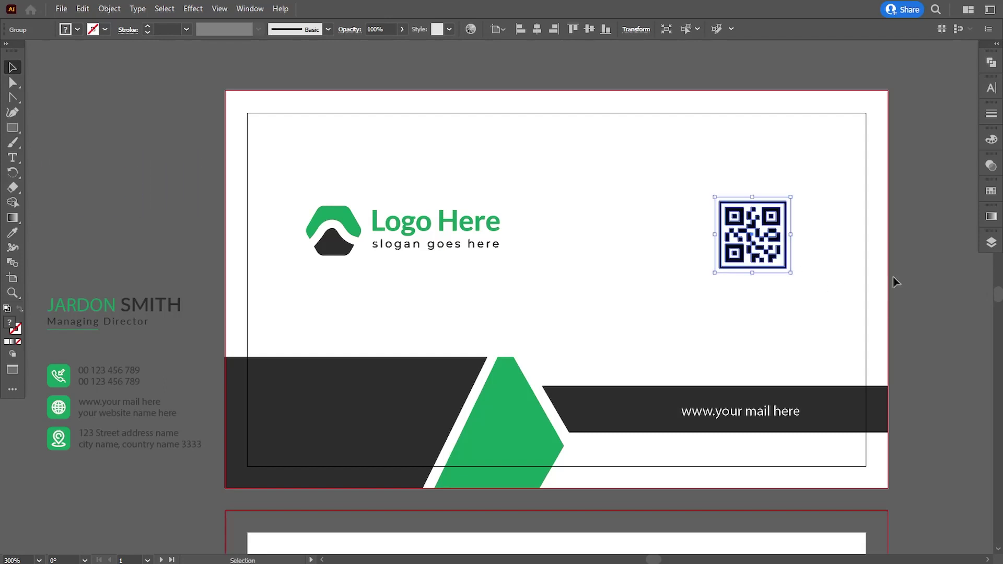
# Nudge the QR code slightly left above the web text
pyautogui.press('Left')
pyautogui.press('Left')
pyautogui.press('Left')
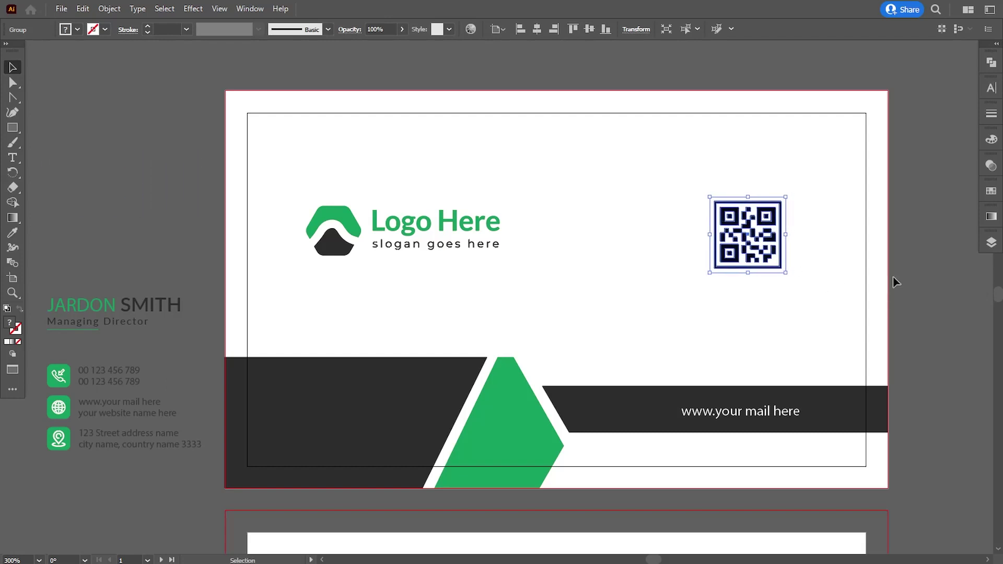
pyautogui.click(894, 278)
# Duplicate the first side's white background rectangle onto the second artboard so that it covers the bleed area
pyautogui.moveTo(857, 332); pyautogui.dragTo(849, 347)
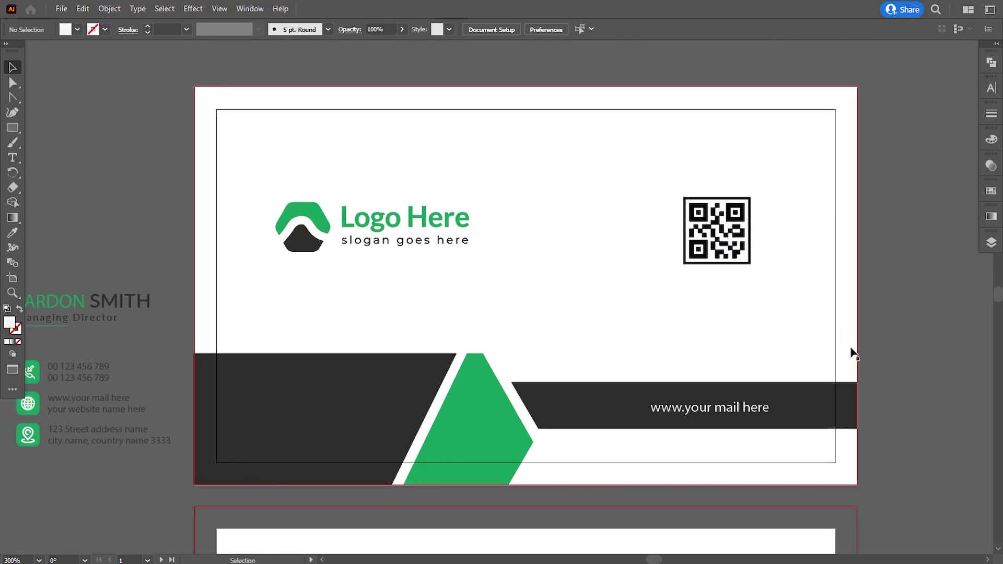
pyautogui.hotkey('ctrl', '-')
pyautogui.hotkey('ctrl', '-')
pyautogui.moveTo(730, 424); pyautogui.dragTo(744, 405)
pyautogui.click(477, 195)
pyautogui.click(756, 263)
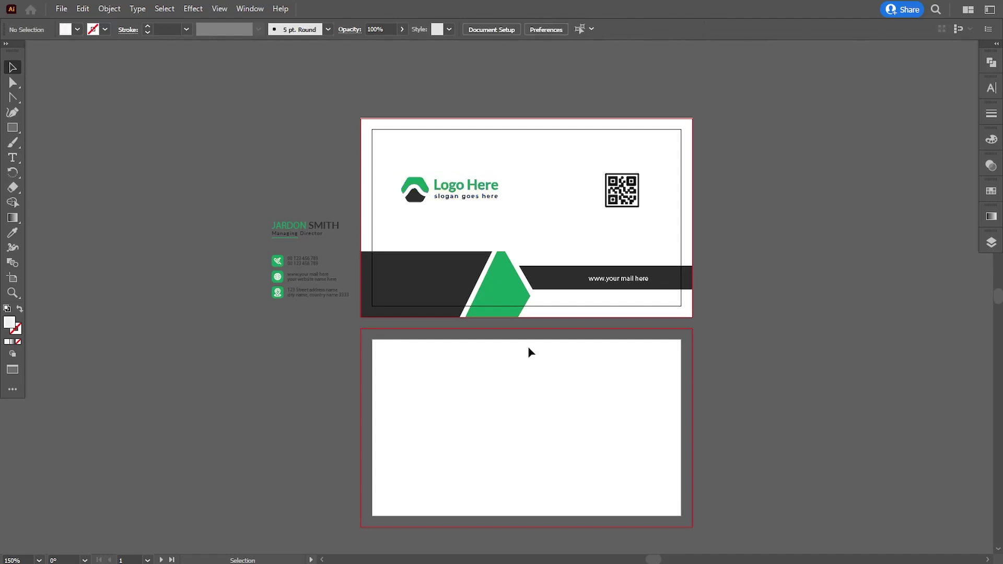
pyautogui.hotkey('ctrl', '+')
pyautogui.moveTo(523, 336); pyautogui.dragTo(519, 241)
pyautogui.moveTo(518, 327); pyautogui.dragTo(463, 354)
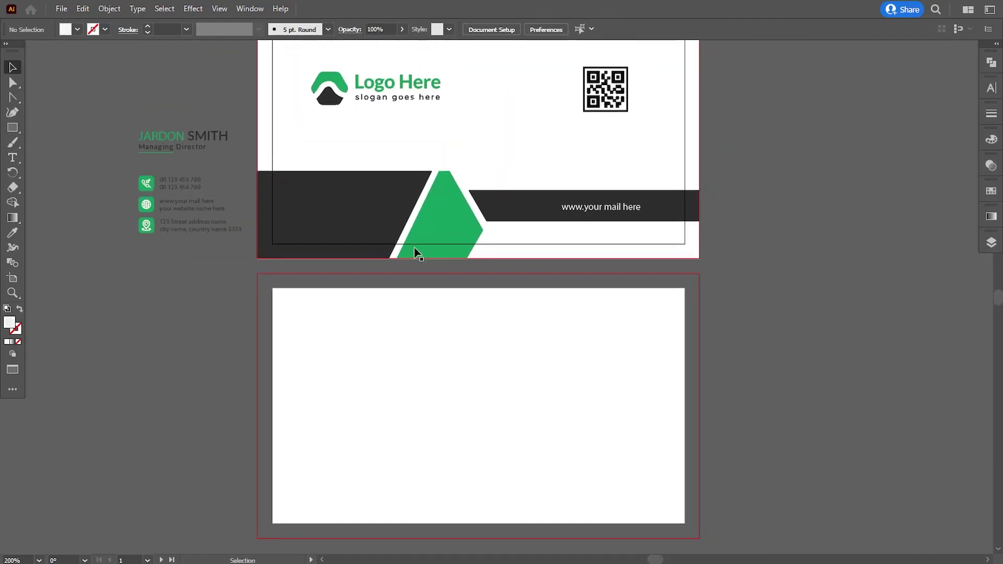
pyautogui.moveTo(475, 157); pyautogui.dragTo(471, 431)
pyautogui.click(768, 384)
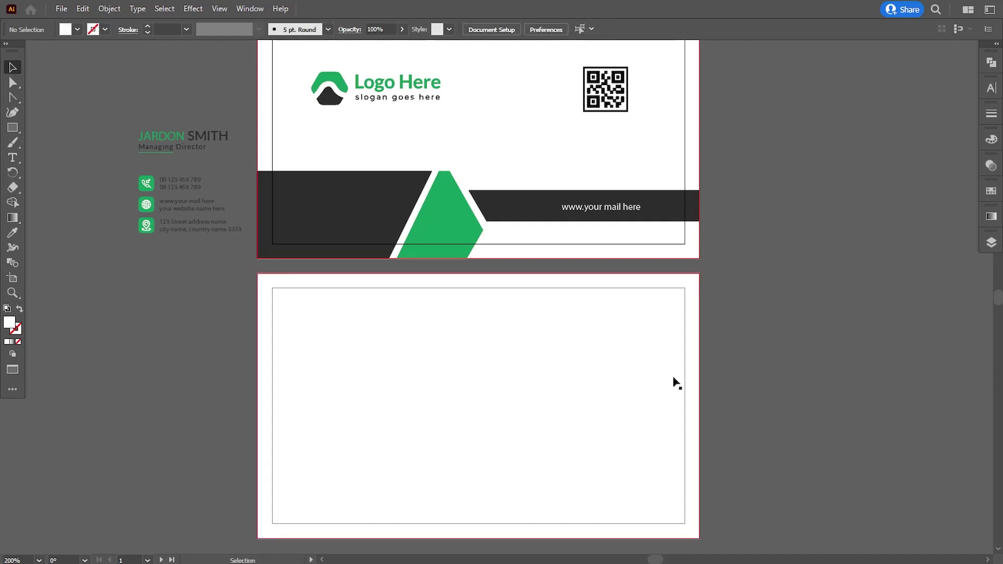
# Create a six-sided polygon with a 0.6944 in radius and move it over the second side's top-right corner
pyautogui.moveTo(515, 363); pyautogui.dragTo(500, 392)
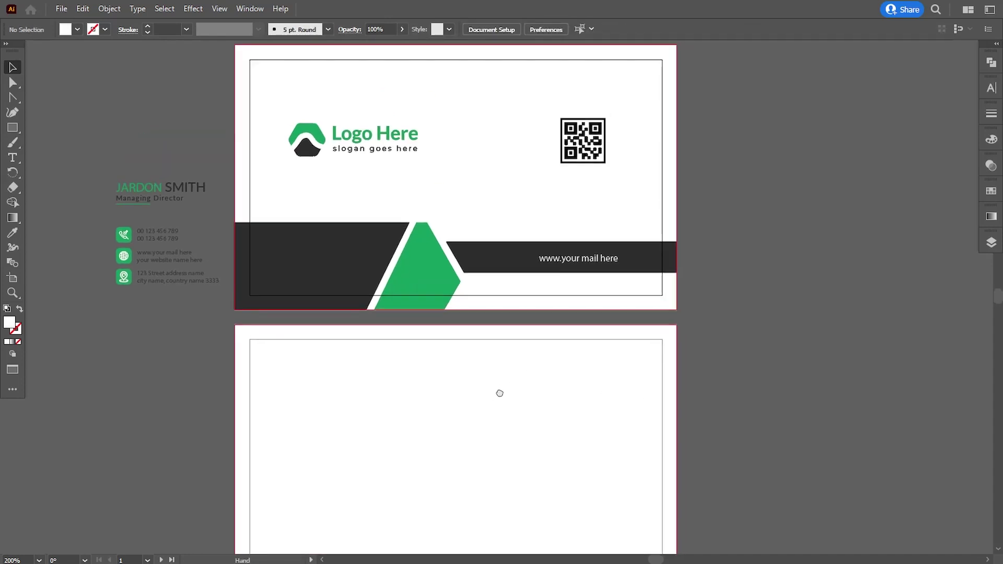
pyautogui.click(12, 129)
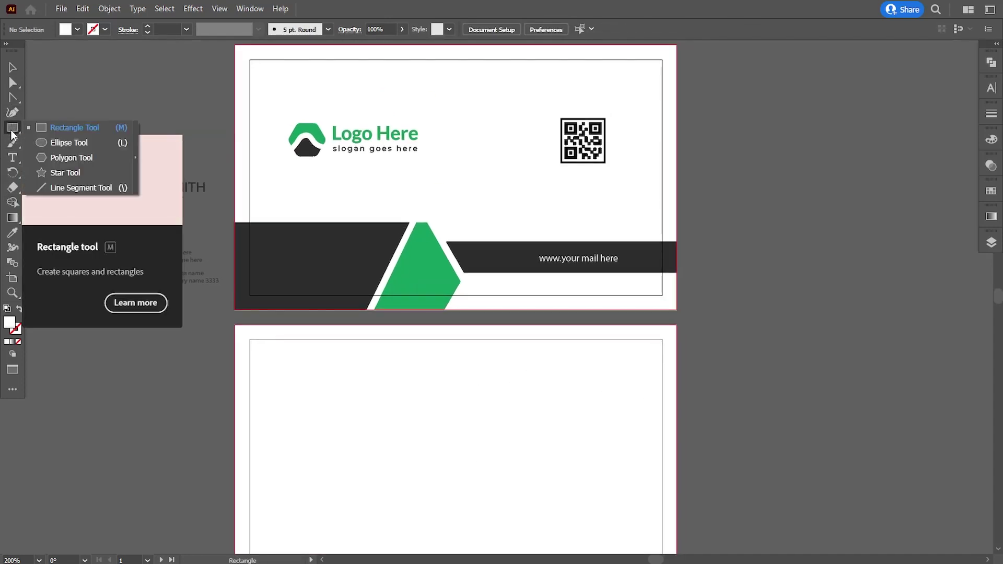
pyautogui.click(72, 157)
pyautogui.click(489, 393)
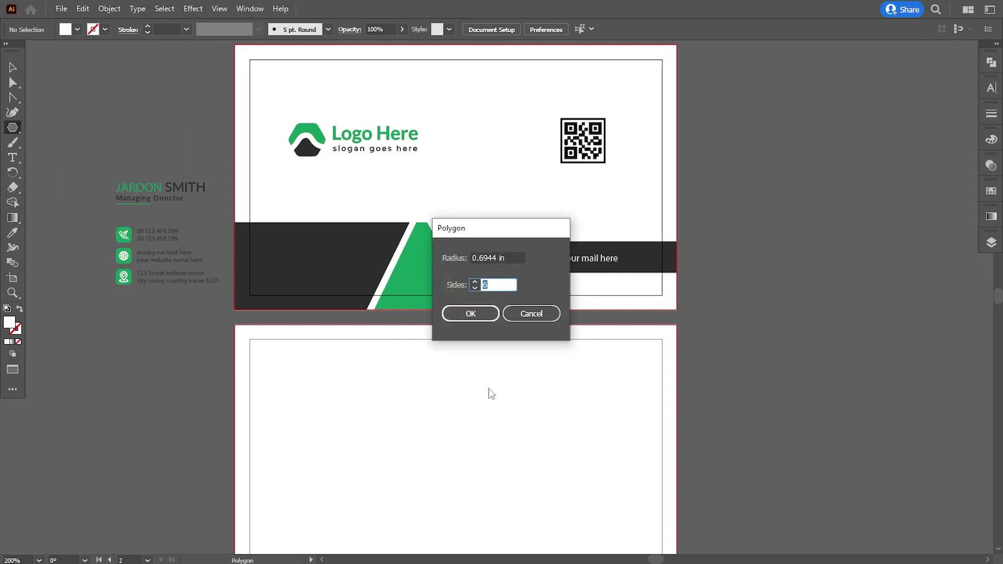
pyautogui.click(470, 313)
pyautogui.click(12, 67)
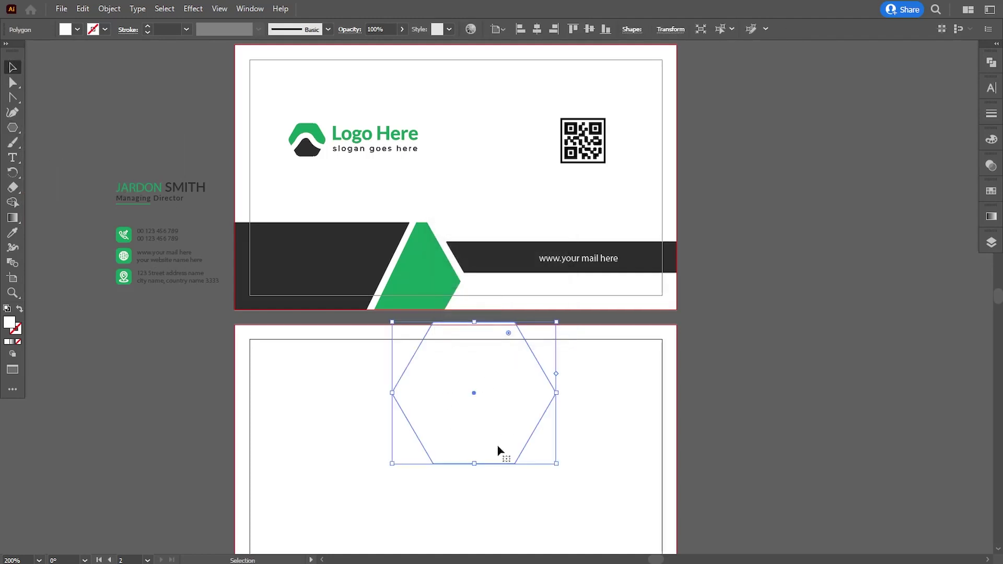
pyautogui.moveTo(493, 427); pyautogui.dragTo(646, 415)
# Fill the hexagon with the green sampled from the phone icon
pyautogui.hotkey('shift', 'w')
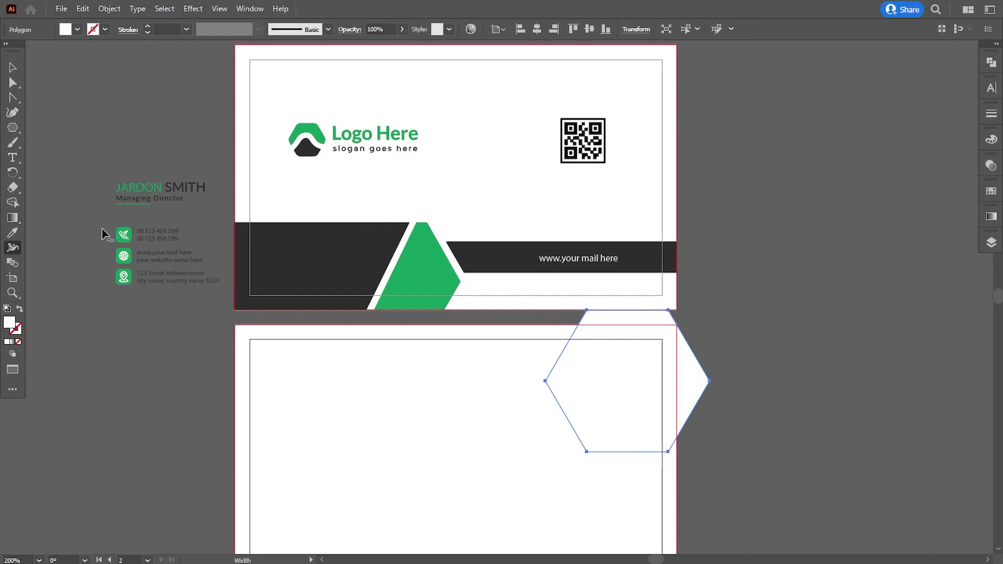
pyautogui.click(15, 234)
pyautogui.click(123, 235)
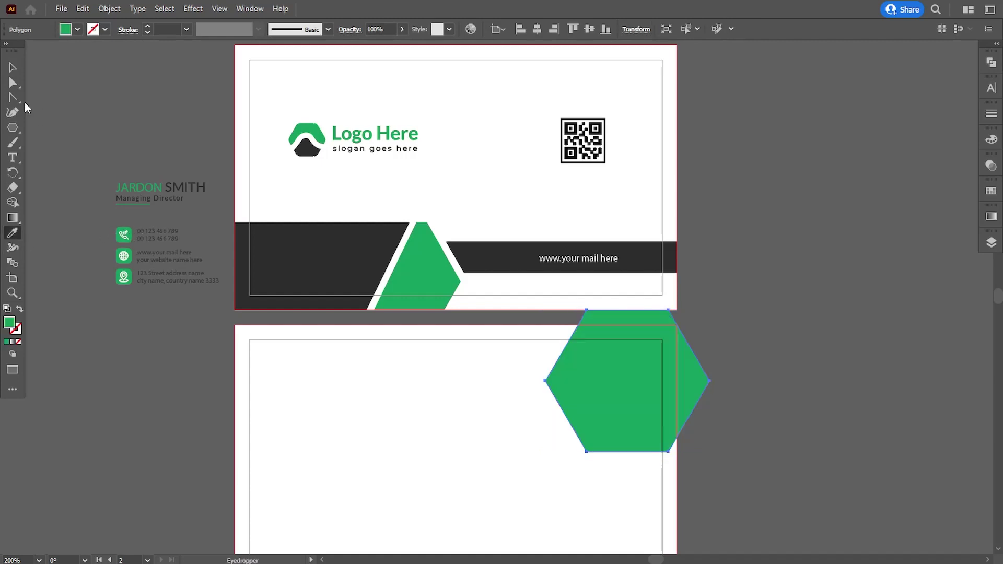
pyautogui.press('v')
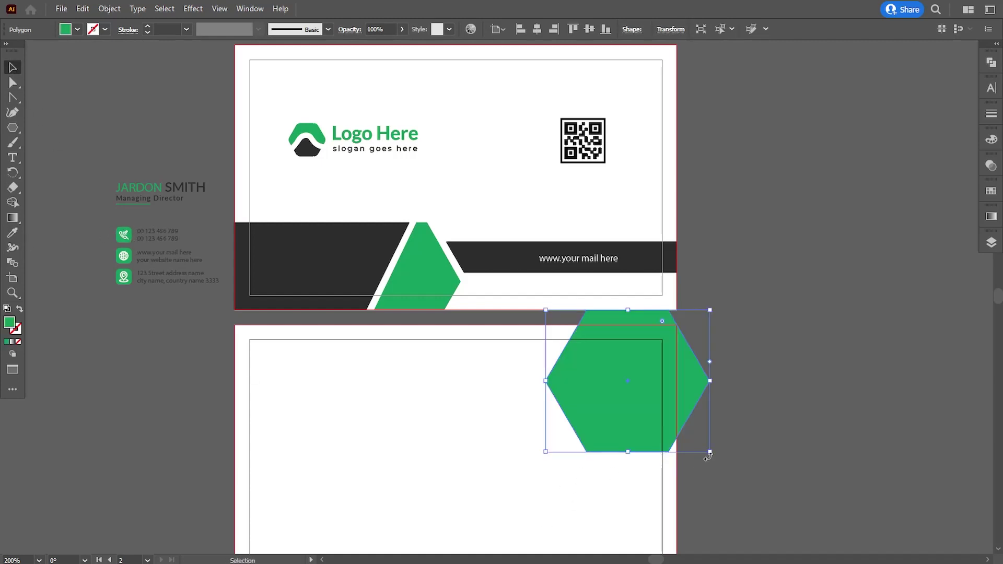
# Enlarge the green hexagon and position it so that it extends past the second side's top and right bleed edges
pyautogui.moveTo(639, 414); pyautogui.dragTo(608, 344)
pyautogui.moveTo(690, 389); pyautogui.dragTo(809, 489)
pyautogui.hotkey('ctrl', 'shift', 'a')
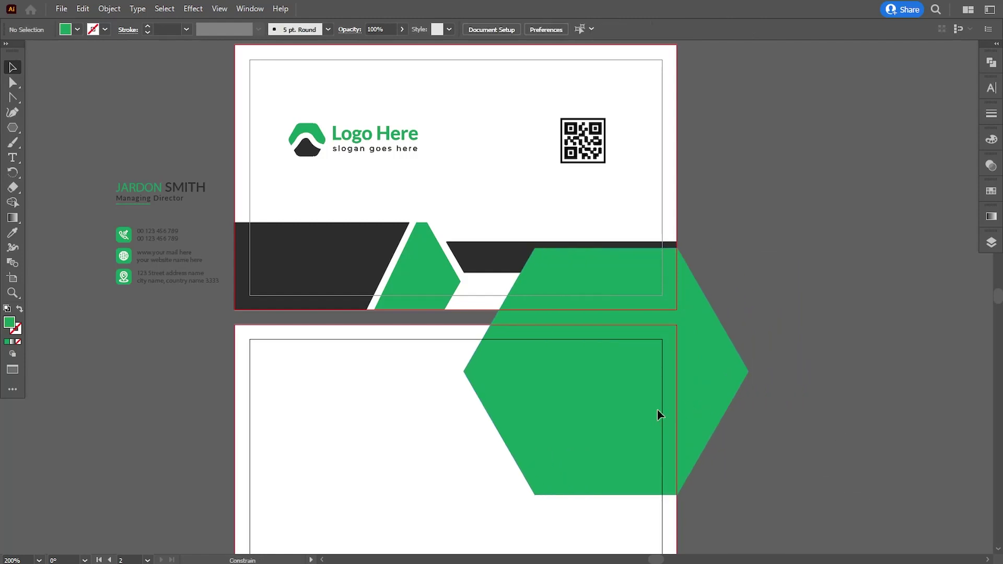
pyautogui.moveTo(658, 410); pyautogui.dragTo(677, 412)
pyautogui.click(806, 433)
pyautogui.moveTo(790, 453); pyautogui.dragTo(775, 405)
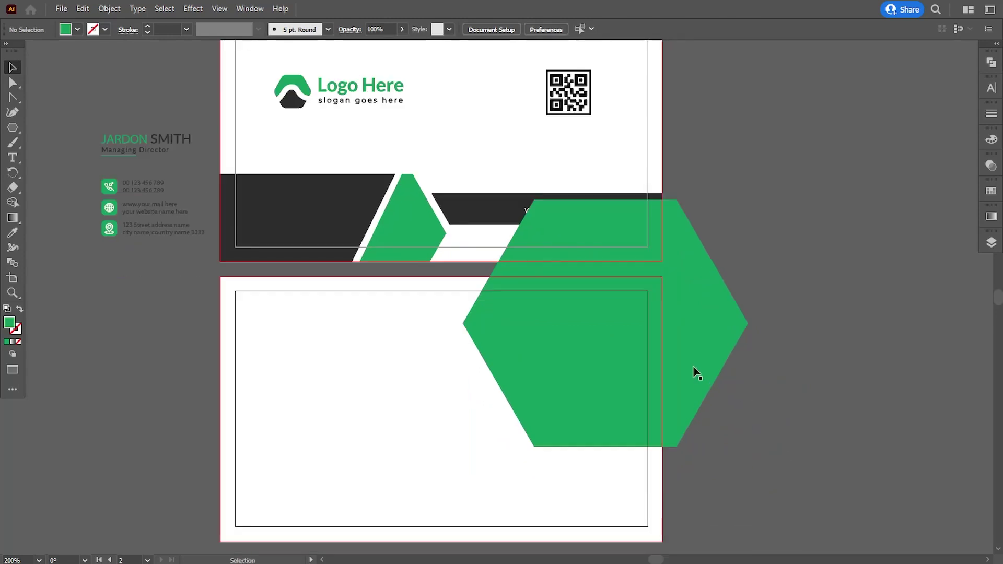
# Duplicate the green hexagon a short distance below and fill the copy with light grey
pyautogui.moveTo(697, 373); pyautogui.dragTo(697, 418)
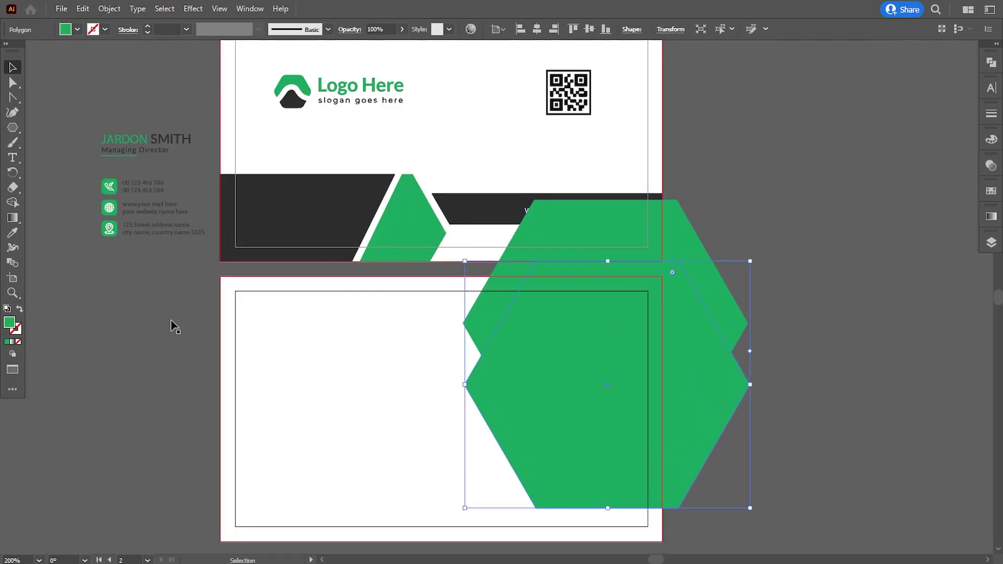
pyautogui.doubleClick(11, 328)
pyautogui.moveTo(570, 292); pyautogui.dragTo(547, 271)
pyautogui.click(874, 255)
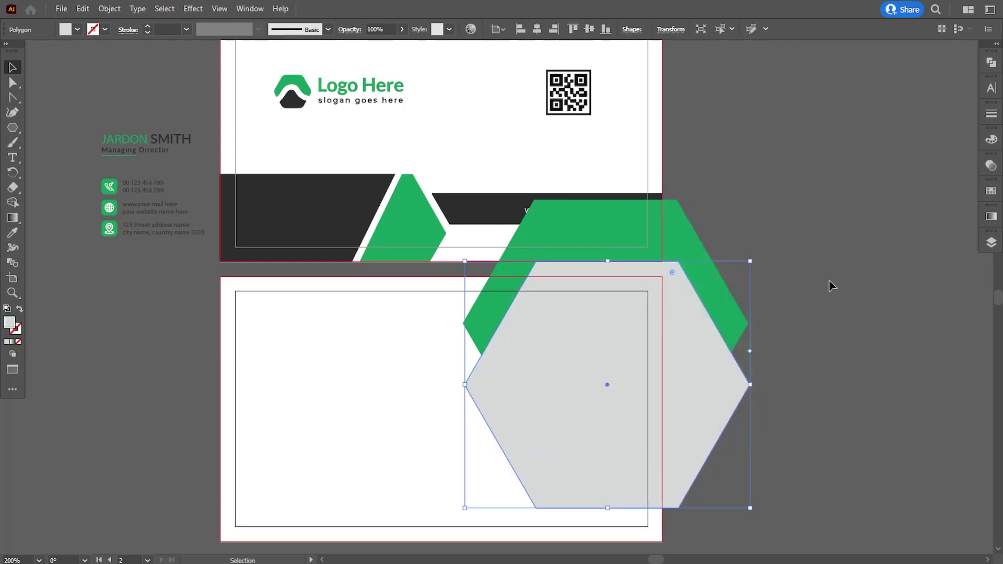
pyautogui.click(802, 294)
# Bring the green hexagon in front of the light grey hexagon
pyautogui.click(703, 284)
pyautogui.rightClick(704, 284)
pyautogui.moveTo(738, 475)
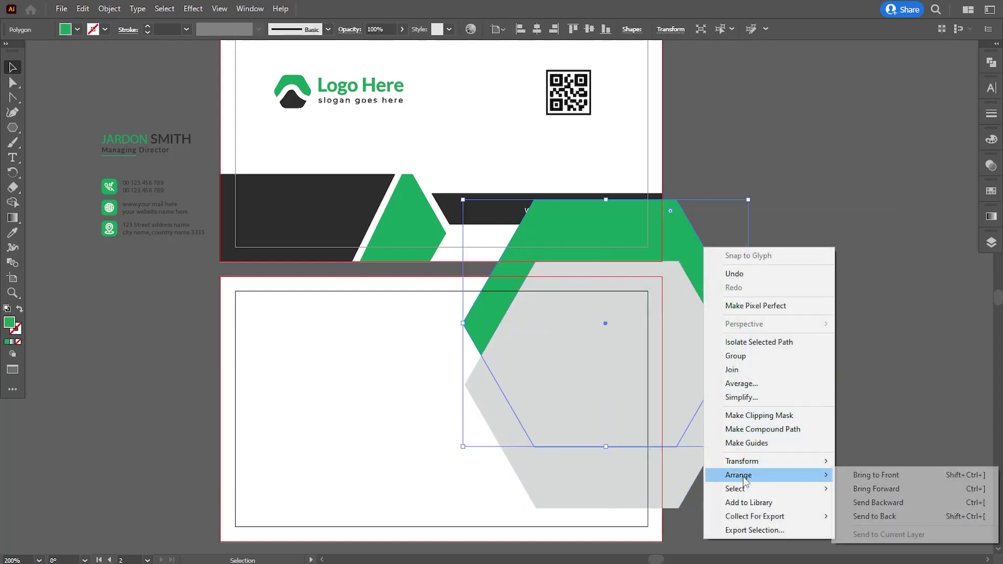
pyautogui.click(845, 476)
pyautogui.click(819, 345)
pyautogui.moveTo(819, 345); pyautogui.dragTo(813, 339)
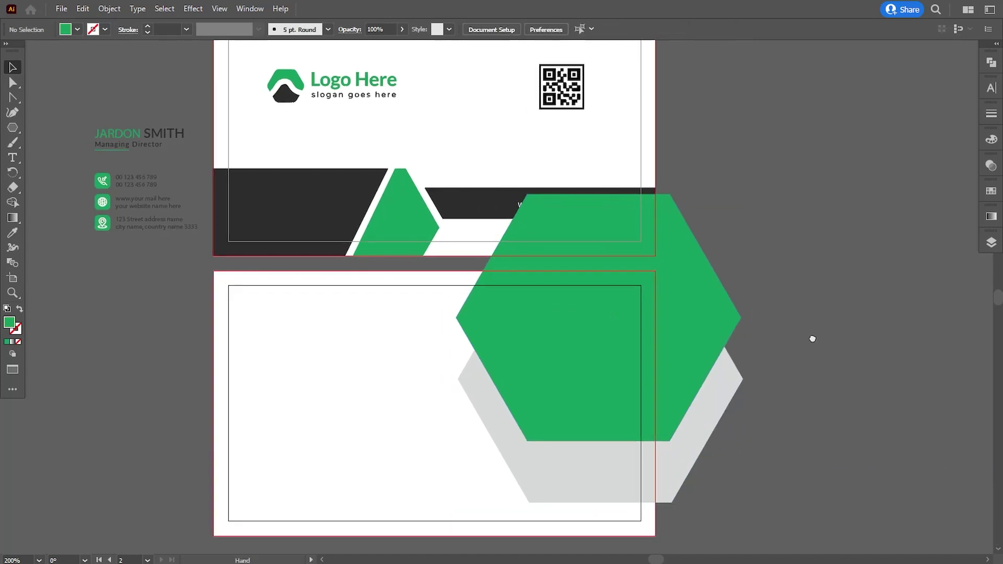
# Nudge the light grey hexagon slightly down so more of it extends below the green hexagon
pyautogui.click(698, 416)
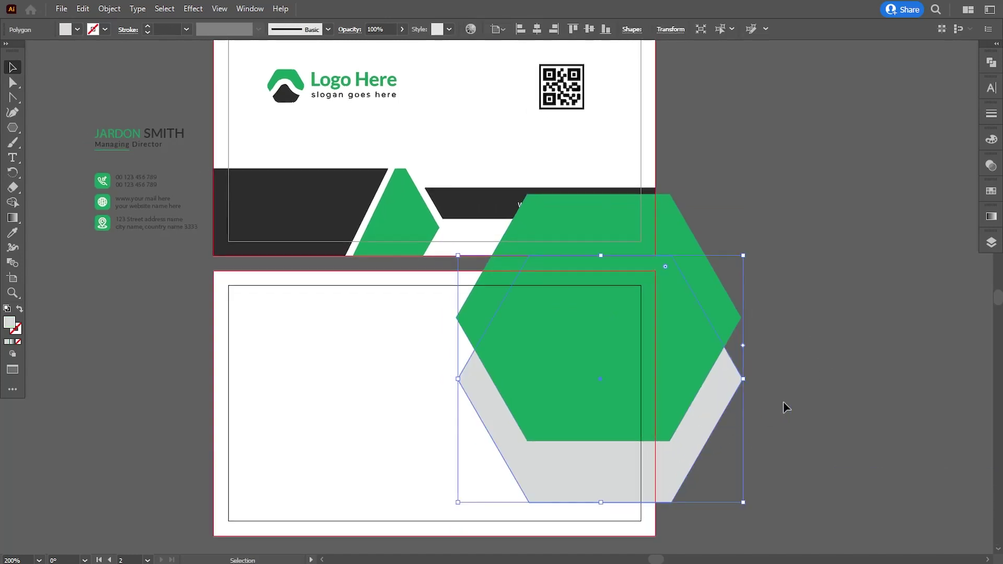
pyautogui.click(795, 269)
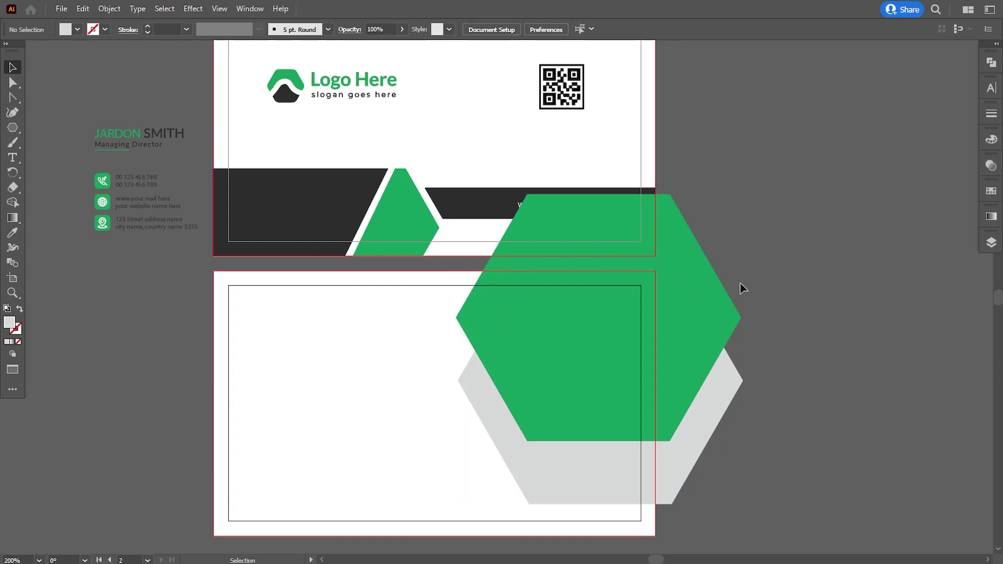
pyautogui.moveTo(742, 265); pyautogui.dragTo(738, 274)
pyautogui.moveTo(559, 417); pyautogui.dragTo(558, 406)
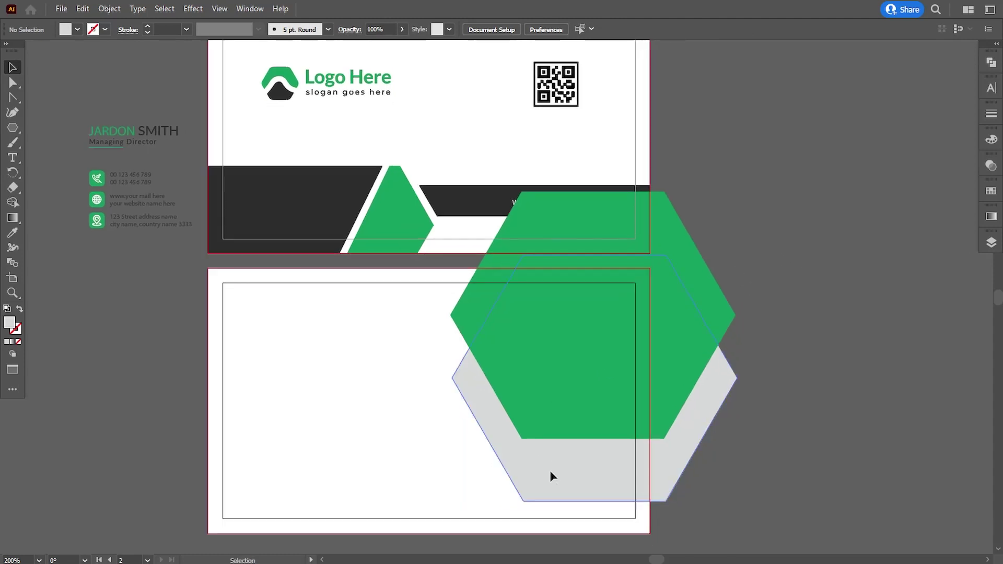
# Duplicate the light grey hexagon down over the second side's bottom edge and fill the copy with the upper hexagon's green
pyautogui.moveTo(550, 472)
pyautogui.mouseDown()
pyautogui.moveTo(538, 518)
pyautogui.moveTo(548, 556)
pyautogui.moveTo(510, 421)
pyautogui.moveTo(540, 397)
pyautogui.moveTo(528, 454)
pyautogui.moveTo(541, 474)
pyautogui.mouseUp()
pyautogui.click(12, 232)
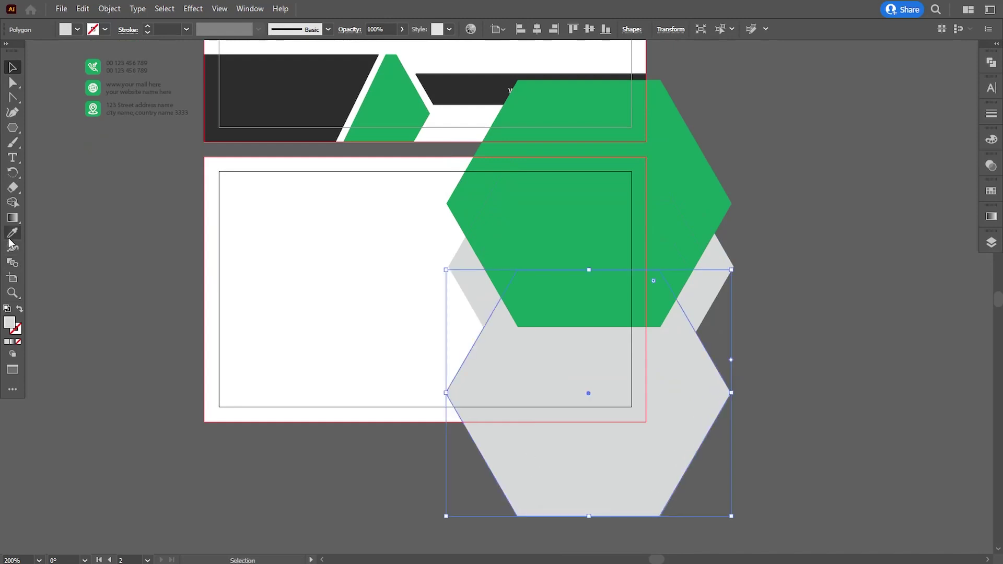
pyautogui.click(532, 201)
pyautogui.click(11, 66)
# Bring the light grey and upper green hexagons together in front of the lower green hexagon
pyautogui.click(482, 282)
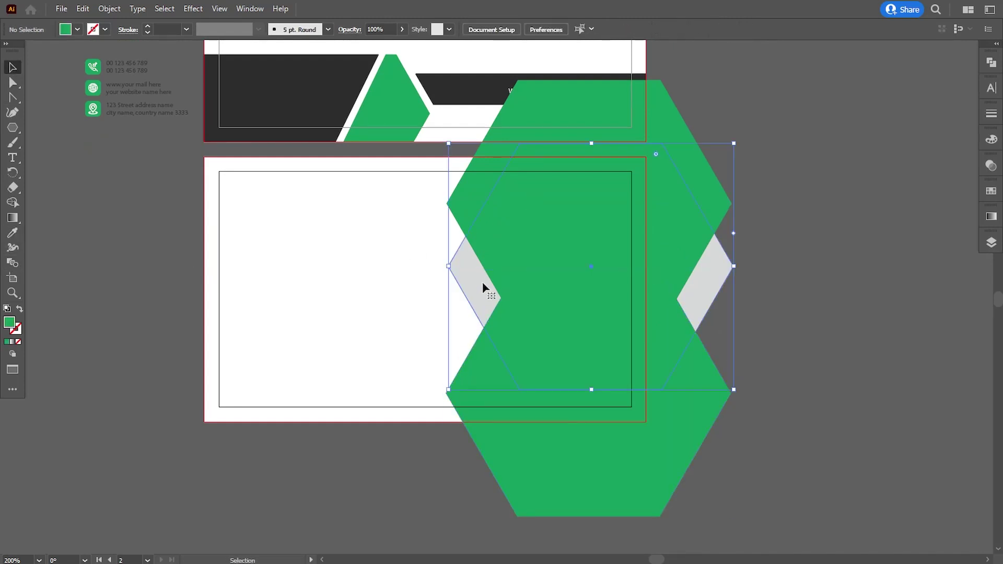
pyautogui.keyDown('shift'); pyautogui.click(522, 238); pyautogui.keyUp('shift')
pyautogui.rightClick(522, 236)
pyautogui.moveTo(557, 429)
pyautogui.click(679, 426)
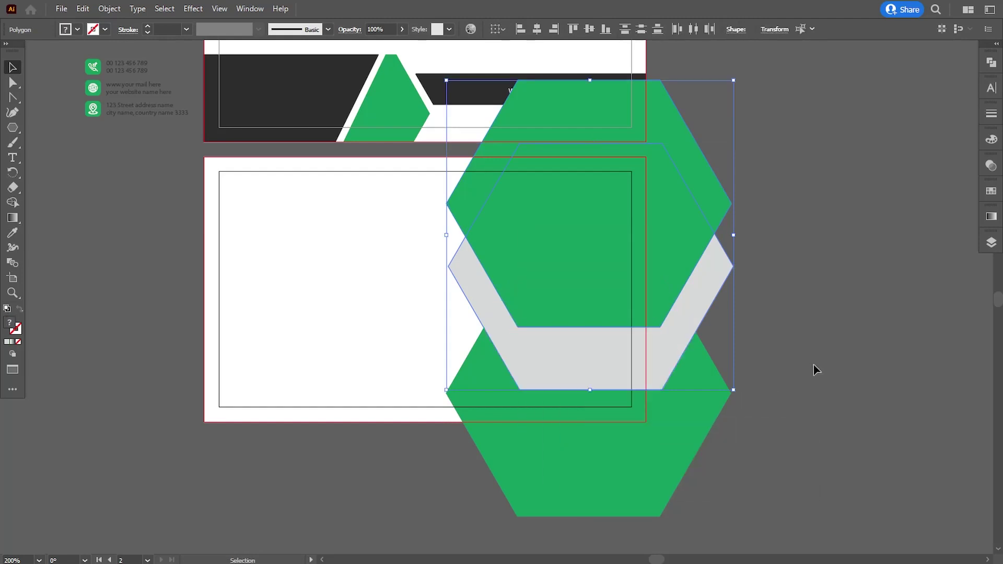
pyautogui.click(815, 369)
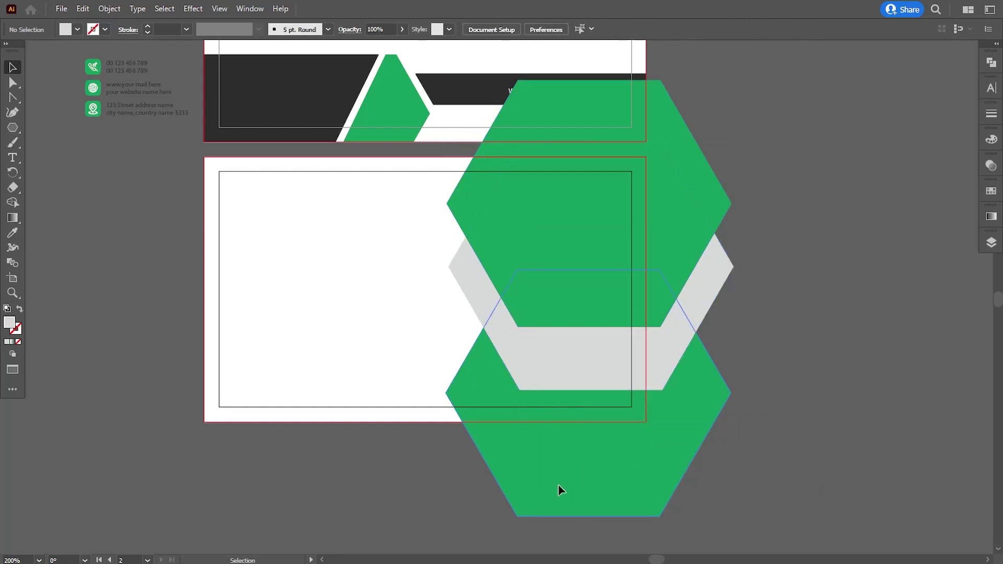
# Shift the lower green hexagon slightly to the left of the two hexagons above it
pyautogui.moveTo(558, 490); pyautogui.dragTo(539, 485)
pyautogui.click(810, 357)
pyautogui.moveTo(801, 282); pyautogui.dragTo(797, 340)
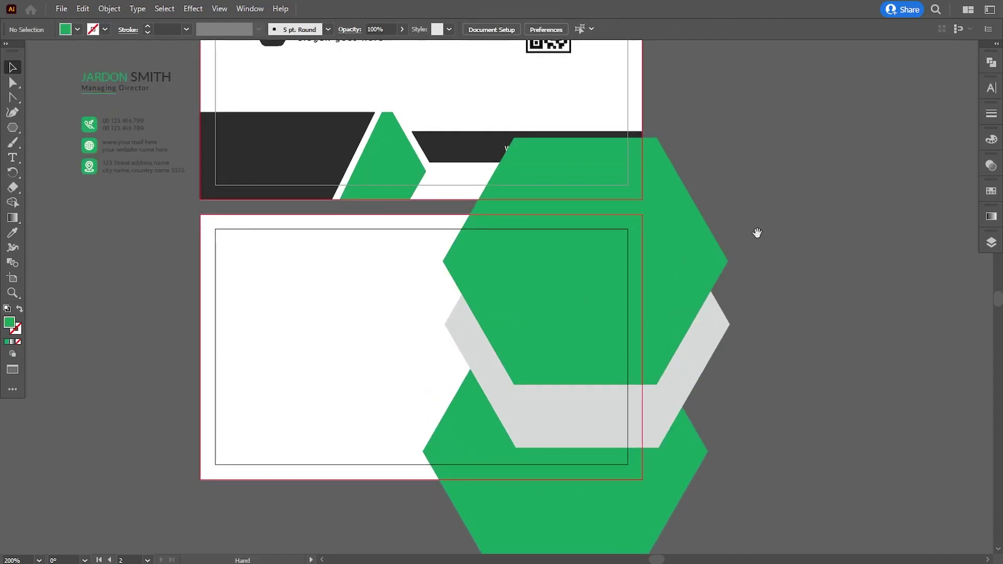
pyautogui.moveTo(757, 233); pyautogui.dragTo(756, 239)
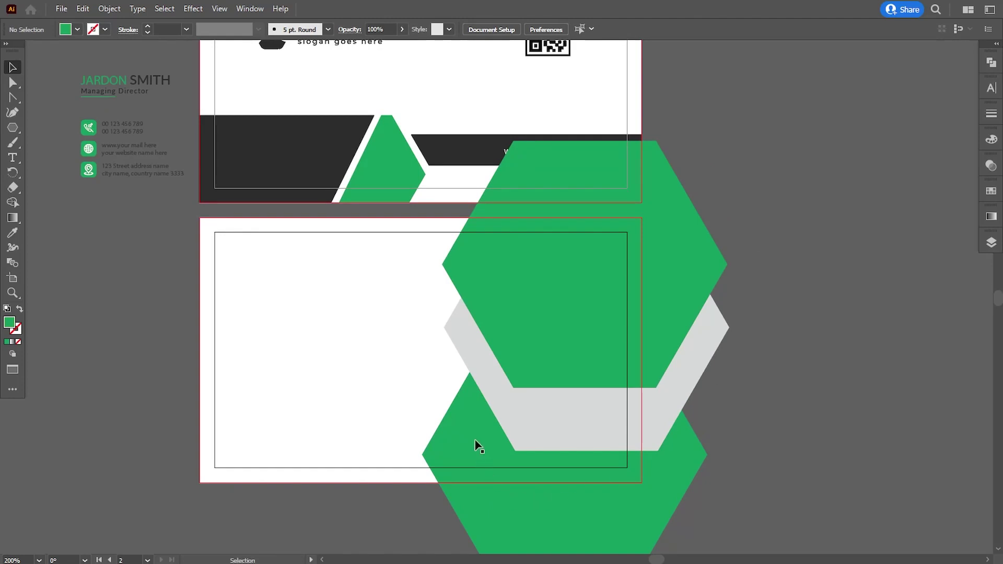
pyautogui.moveTo(481, 457); pyautogui.dragTo(480, 452)
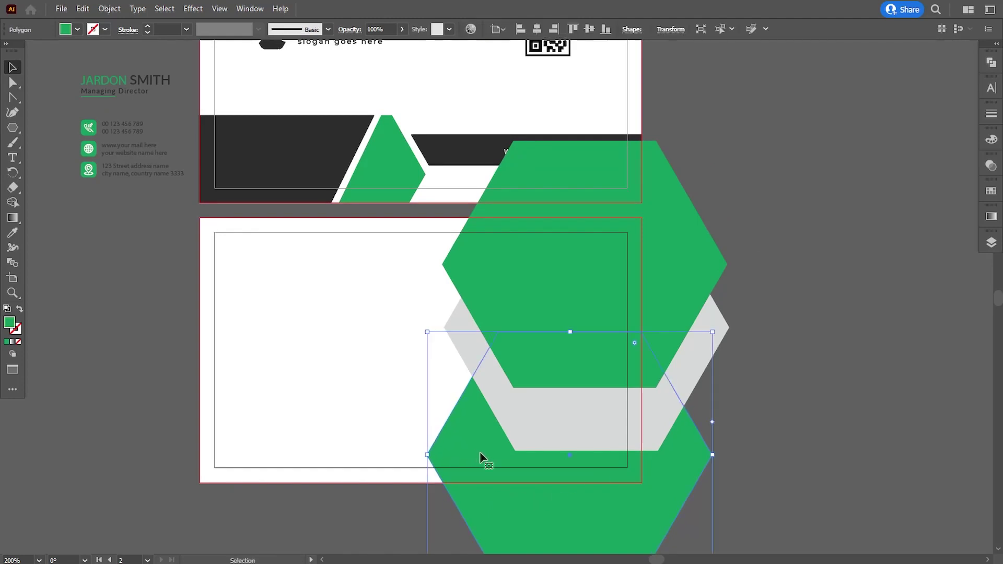
# Offset the upper green hexagon slightly left and nudge the light grey hexagon down to widen the grey band between the green hexagons
pyautogui.moveTo(522, 337); pyautogui.dragTo(522, 316)
pyautogui.keyDown('shift'); pyautogui.click(516, 406); pyautogui.keyUp('shift')
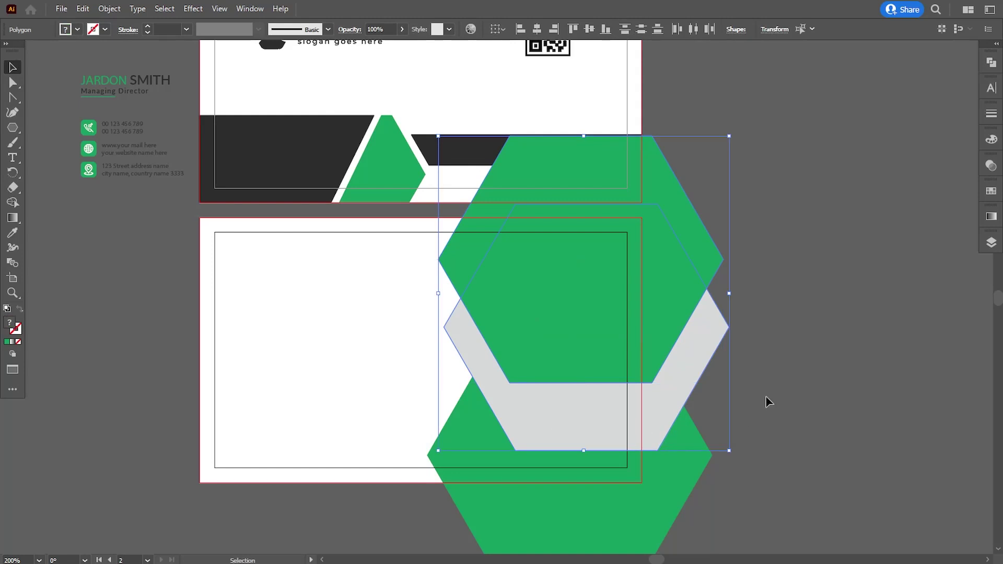
pyautogui.press('Down')
pyautogui.press('Down')
pyautogui.click(770, 392)
pyautogui.click(580, 443)
pyautogui.press('Down')
pyautogui.press('Down')
pyautogui.click(759, 403)
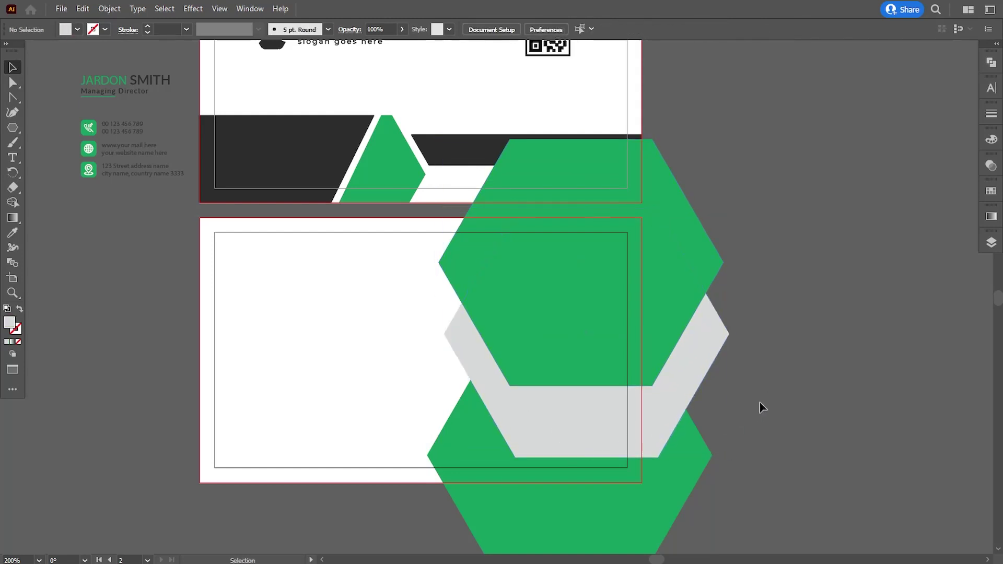
# Place the portrait-young-indian-top-manager photo from the Pictures folder and position it over the upper green hexagon
pyautogui.scroll(2, 559, 350)
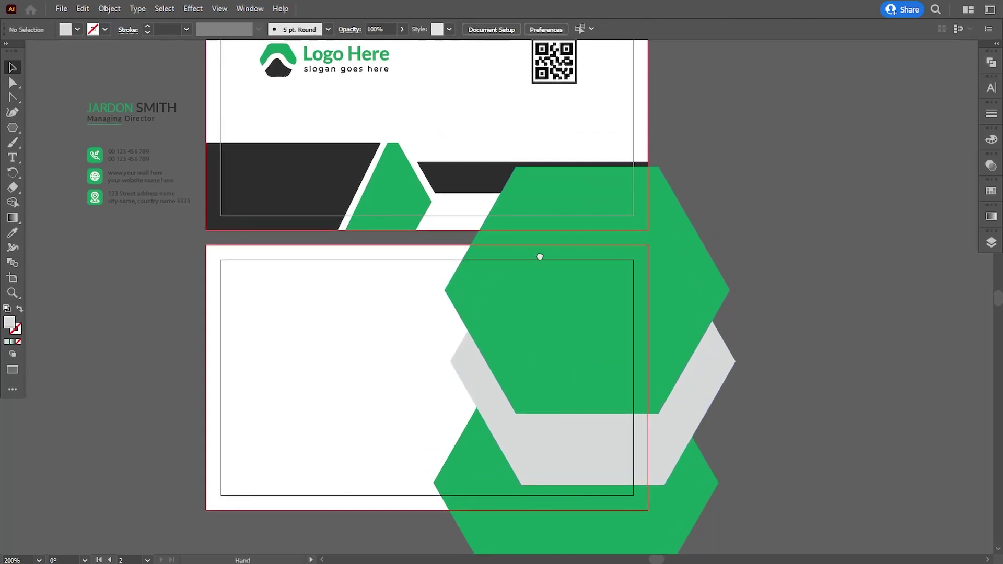
pyautogui.moveTo(539, 258); pyautogui.dragTo(524, 288)
pyautogui.moveTo(104, 247); pyautogui.dragTo(111, 250)
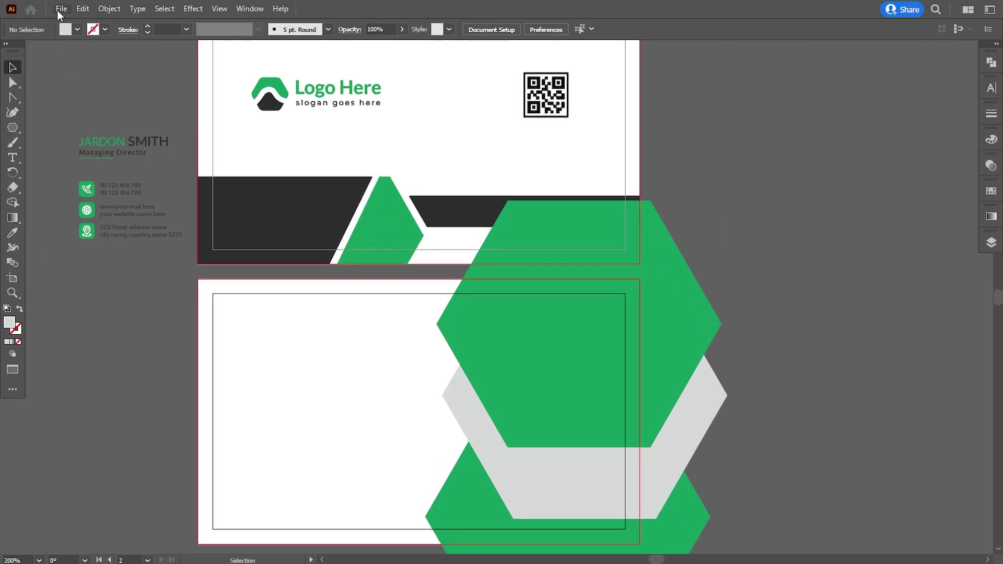
pyautogui.click(61, 8)
pyautogui.click(102, 228)
pyautogui.scroll(-2, 357, 212)
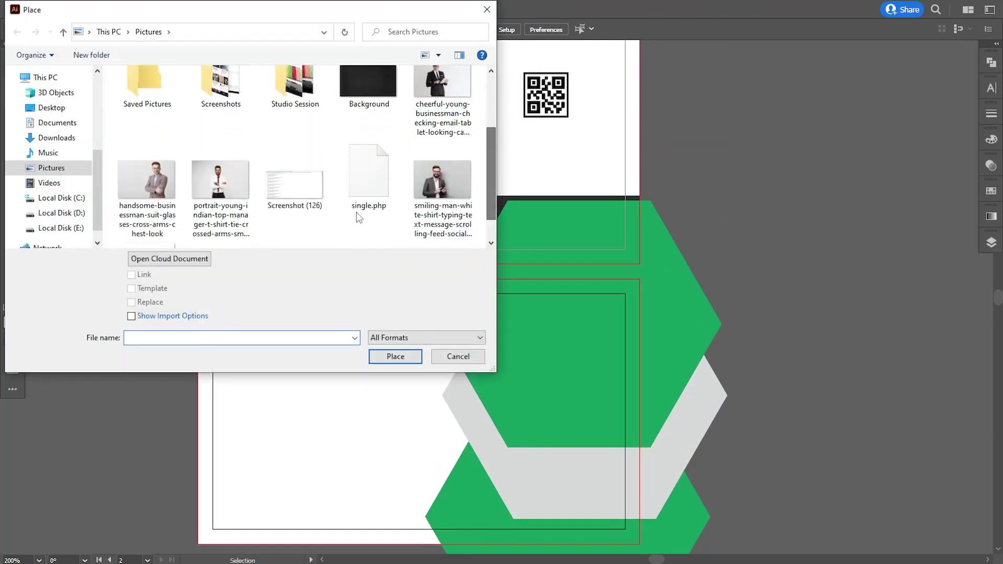
pyautogui.click(221, 181)
pyautogui.click(395, 356)
pyautogui.moveTo(351, 314); pyautogui.dragTo(568, 494)
pyautogui.click(13, 67)
pyautogui.click(128, 94)
pyautogui.moveTo(410, 364); pyautogui.dragTo(519, 320)
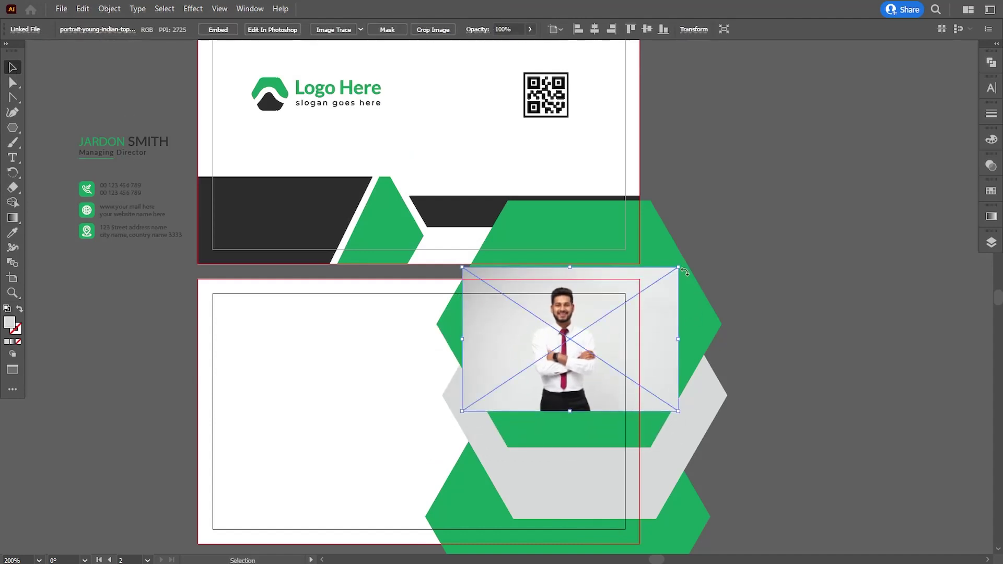
# Bring the upper green hexagon in front of the photo and use it as a clipping mask for the photo
pyautogui.rightClick(698, 303)
pyautogui.moveTo(757, 234)
pyautogui.click(836, 236)
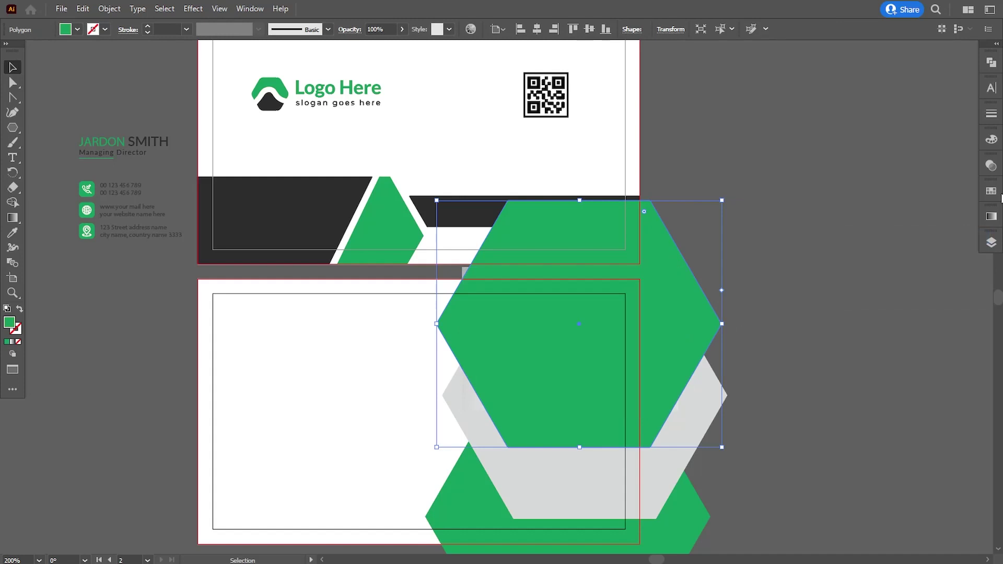
pyautogui.click(991, 242)
pyautogui.click(800, 187)
pyautogui.keyDown('shift'); pyautogui.click(958, 213); pyautogui.keyUp('shift')
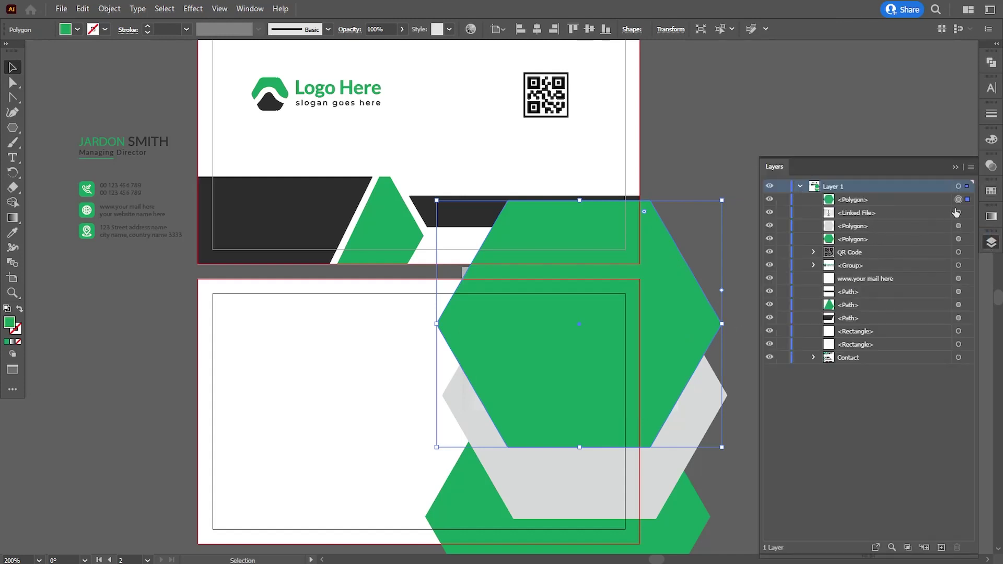
pyautogui.click(109, 8)
pyautogui.moveTo(196, 450)
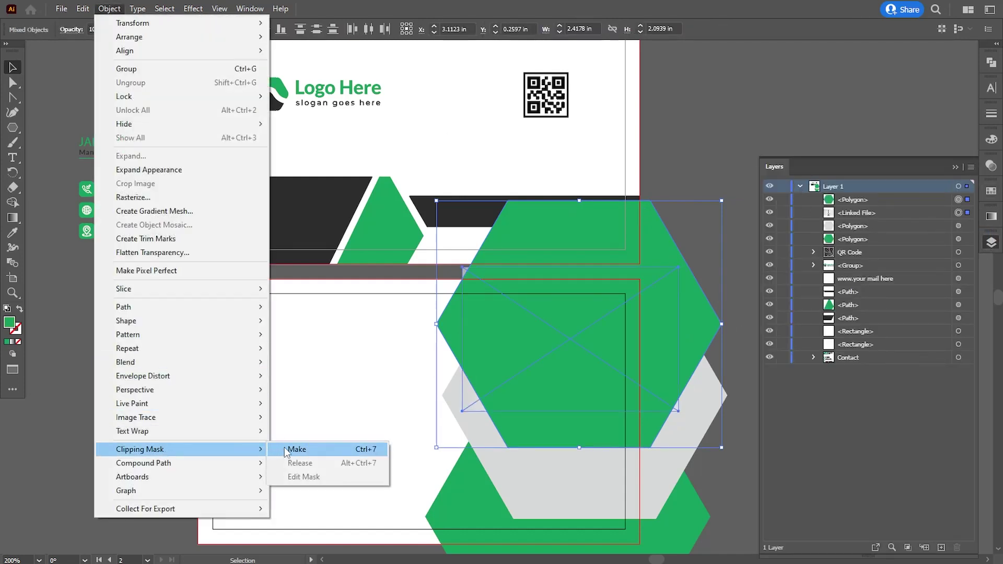
pyautogui.click(293, 450)
# Enlarge the photo inside the hexagon mask and move it down so the man's head sits lower
pyautogui.click(813, 200)
pyautogui.click(958, 226)
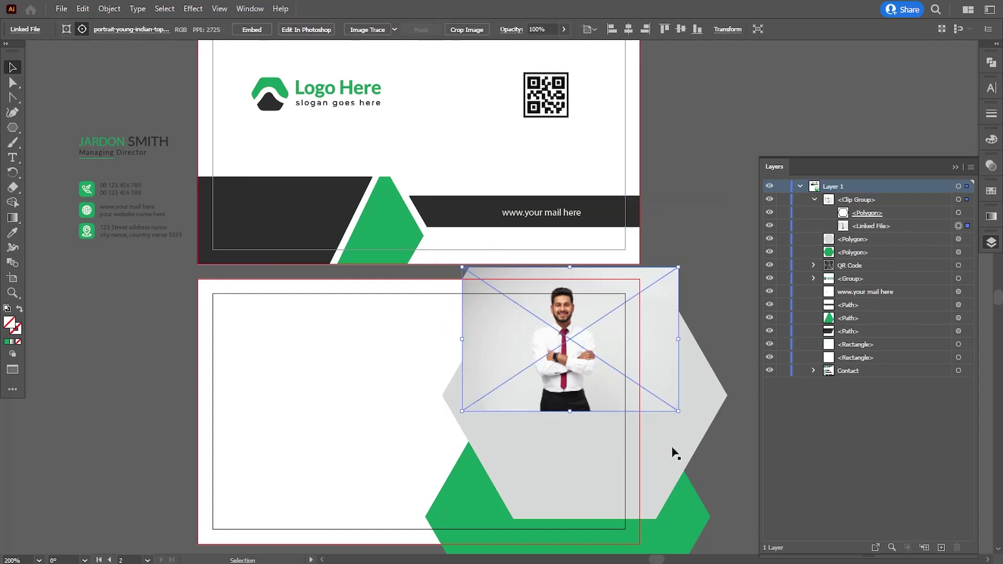
pyautogui.moveTo(678, 410); pyautogui.dragTo(919, 502)
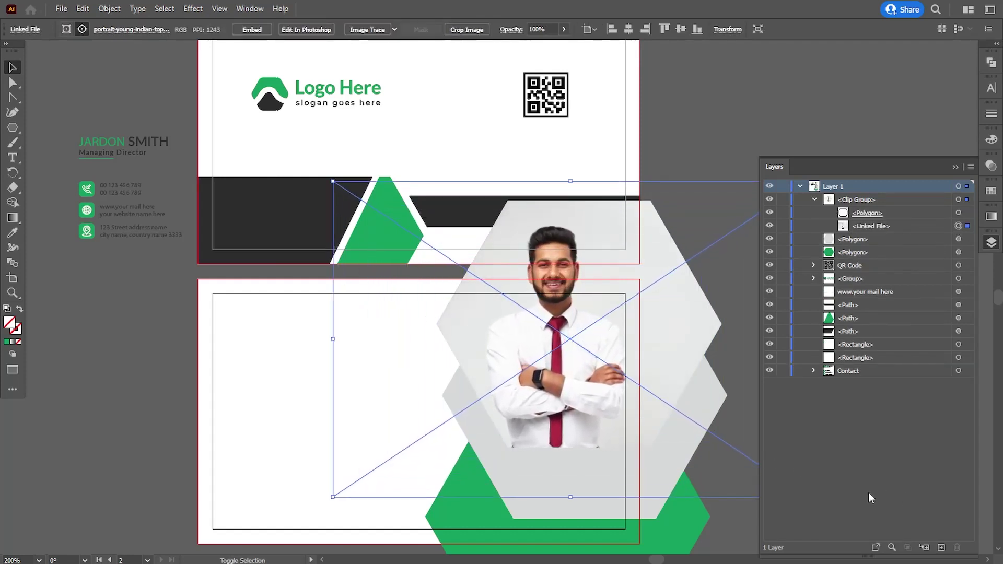
pyautogui.moveTo(697, 366); pyautogui.dragTo(703, 380)
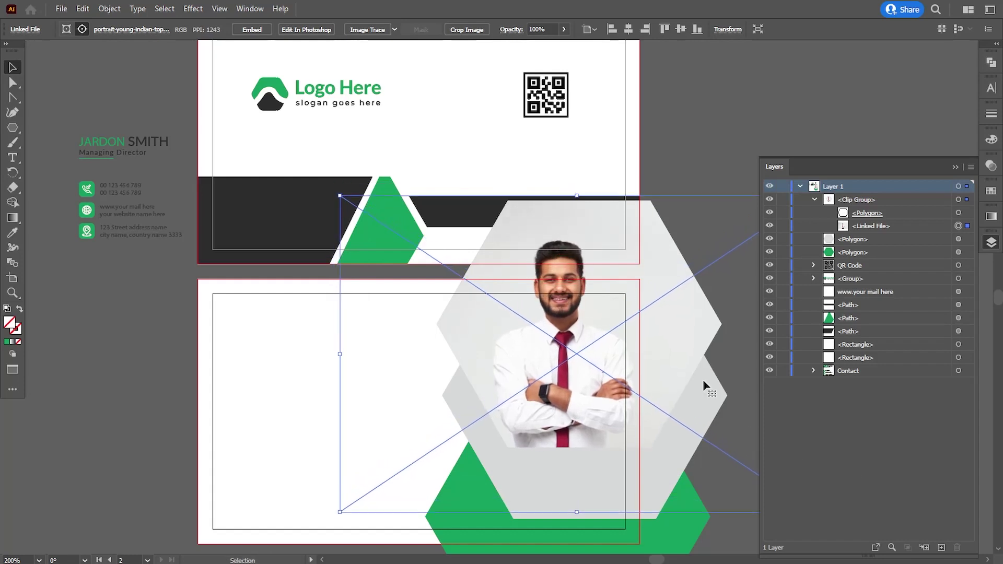
pyautogui.press('Down')
pyautogui.press('Down')
pyautogui.press('Down')
pyautogui.press('Down')
pyautogui.press('Down')
pyautogui.press('Down')
pyautogui.press('Down')
pyautogui.press('Down')
pyautogui.press('Down')
pyautogui.press('Down')
pyautogui.press('Down')
pyautogui.press('Down')
pyautogui.press('Down')
pyautogui.press('Down')
pyautogui.press('Down')
pyautogui.press('Down')
pyautogui.press('Down')
pyautogui.press('Down')
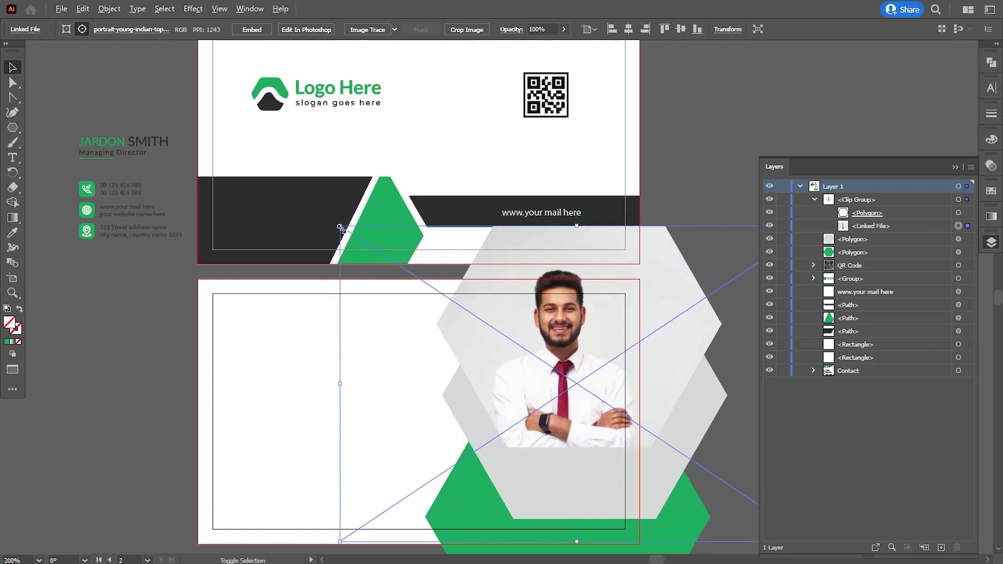
# Scale the masked photo down so the man fits within the card area and nudge it up and left
pyautogui.moveTo(341, 228); pyautogui.dragTo(408, 263)
pyautogui.press('Up')
pyautogui.press('Up')
pyautogui.press('Up')
pyautogui.press('Left')
pyautogui.press('Left')
pyautogui.press('Left')
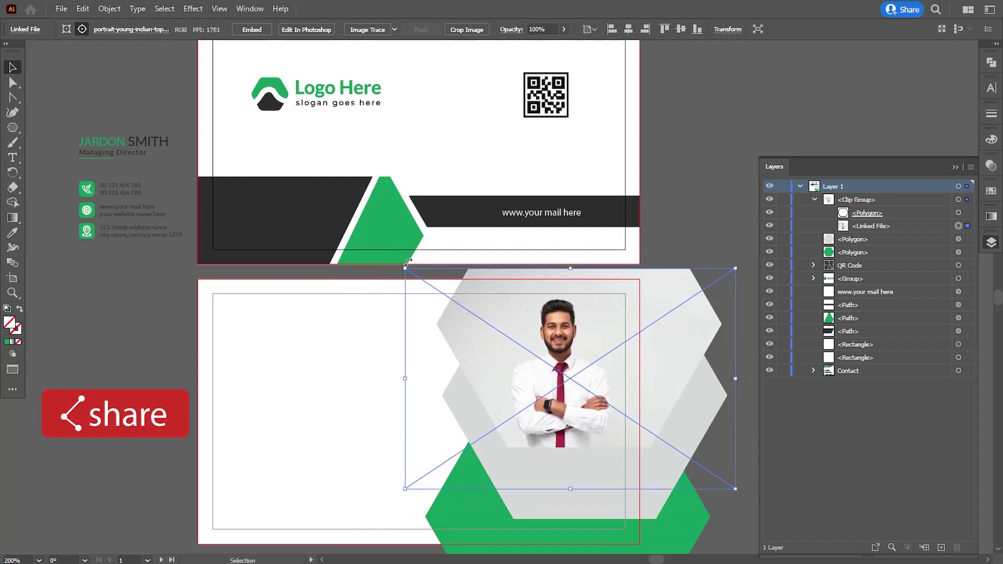
pyautogui.click(695, 195)
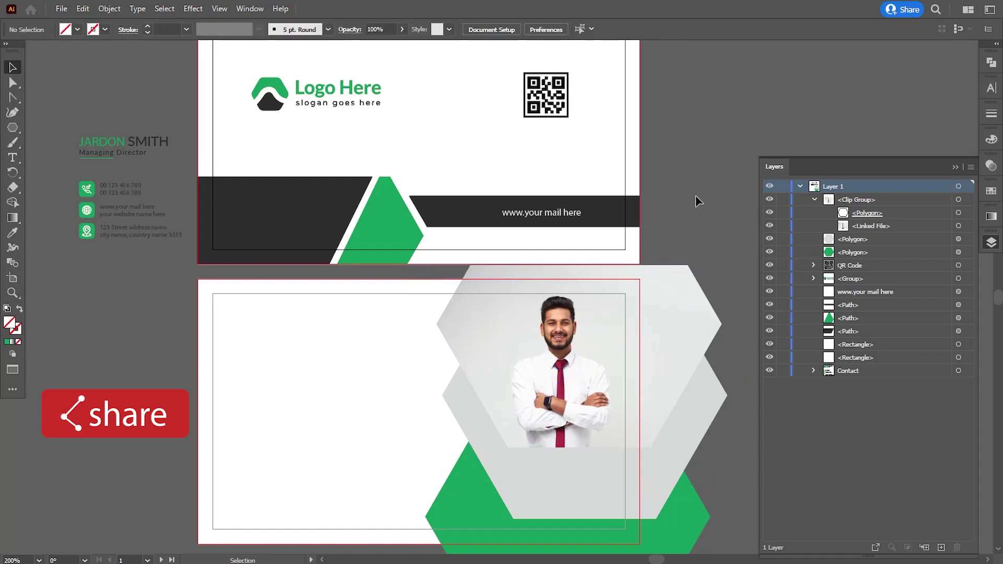
# Draw a four-sided Pen shape over the photo hexagon's upper-left edge and fill it with the green of the first side's shape
pyautogui.click(20, 102)
pyautogui.click(57, 97)
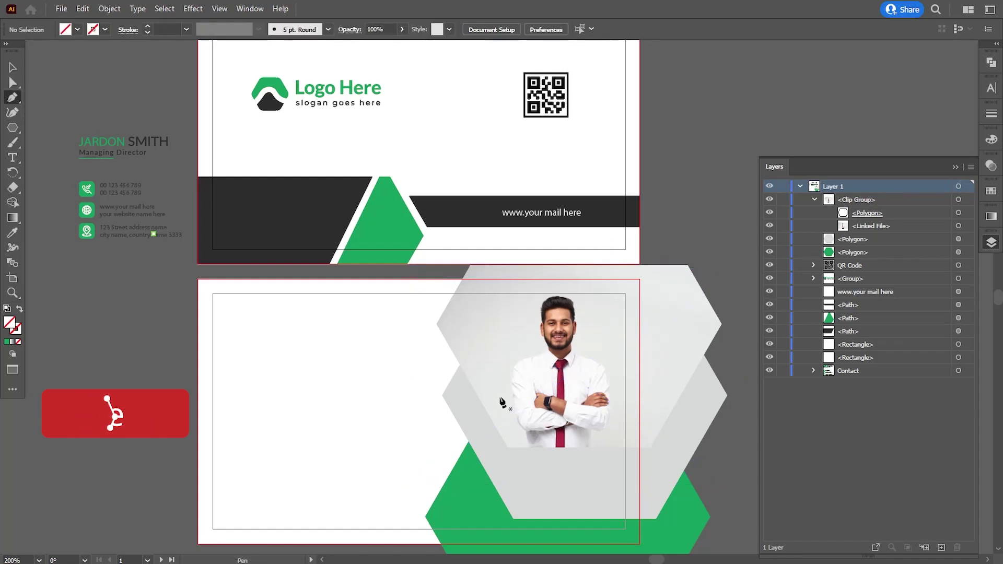
pyautogui.click(470, 266)
pyautogui.click(436, 324)
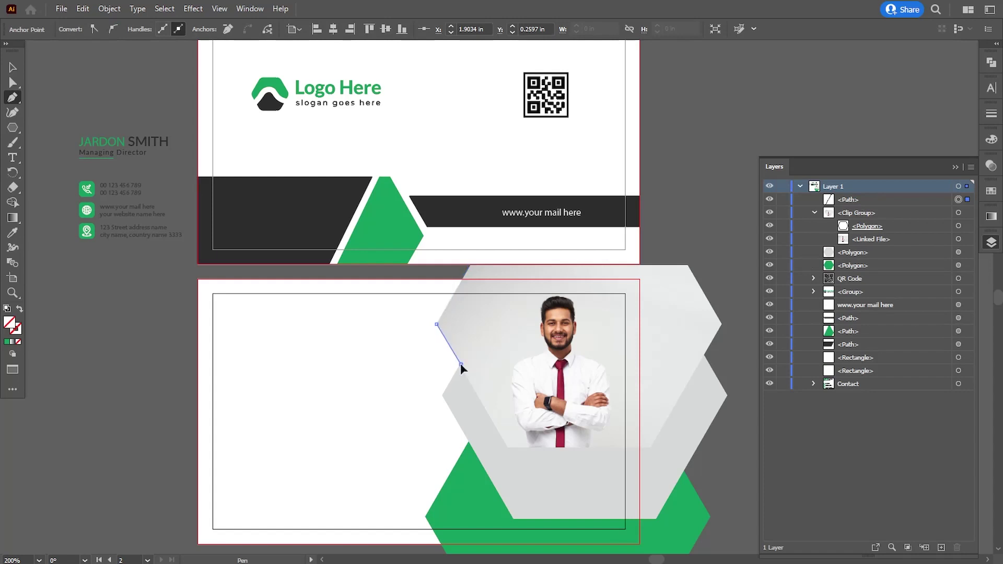
pyautogui.click(460, 363)
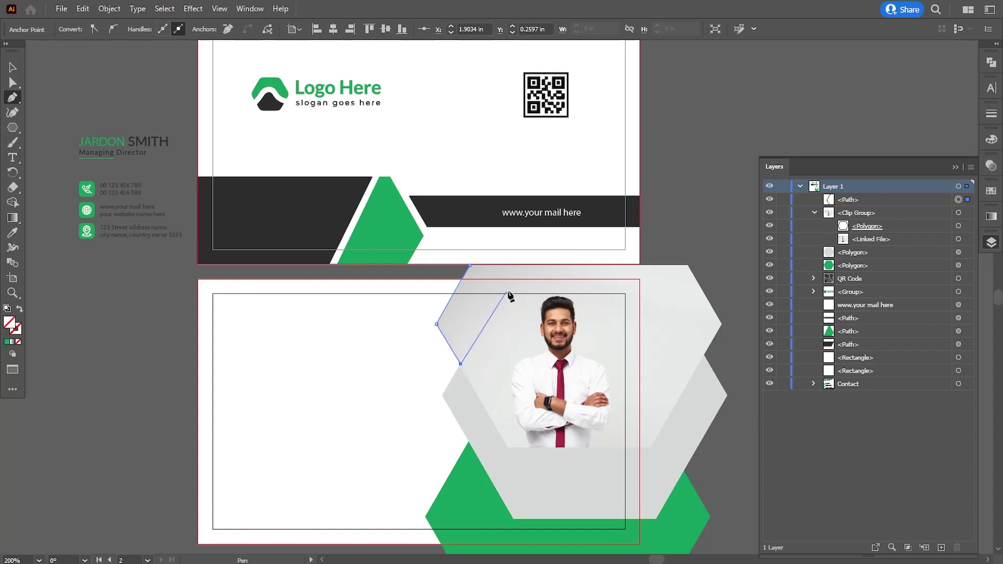
pyautogui.click(469, 265)
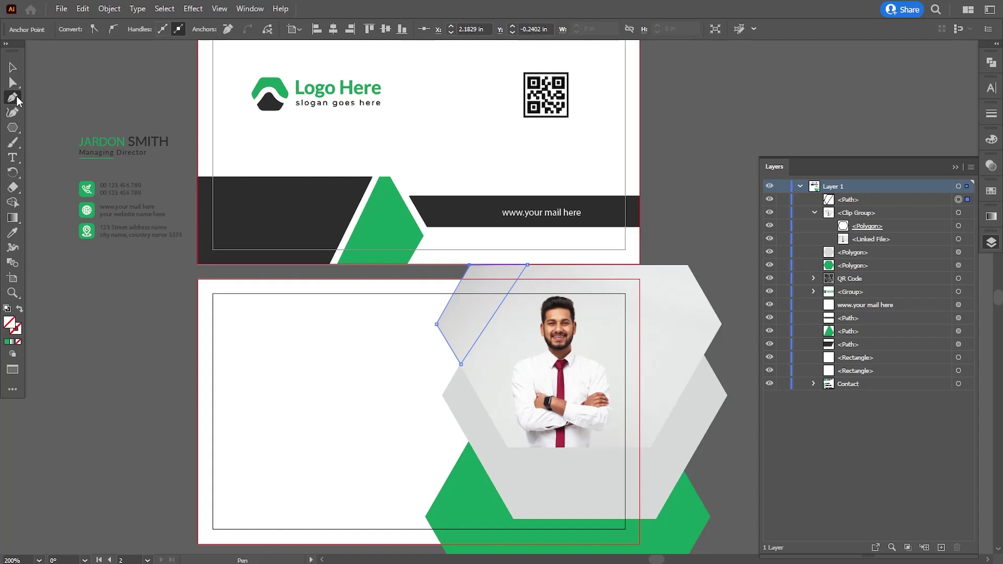
pyautogui.click(13, 232)
pyautogui.click(371, 249)
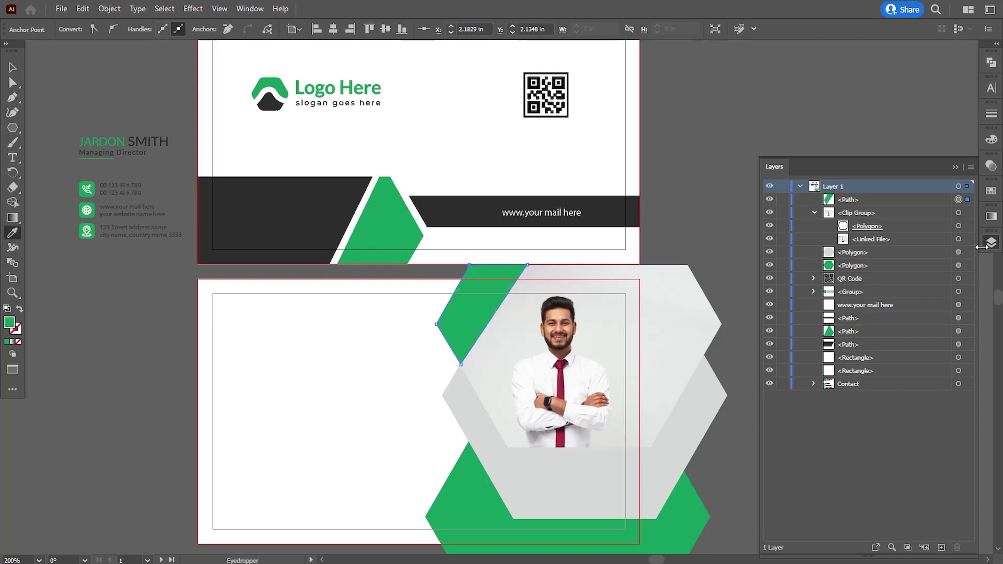
# Change the blending mode of the green four-sided shape over the photo
pyautogui.click(989, 166)
pyautogui.click(848, 174)
pyautogui.click(862, 224)
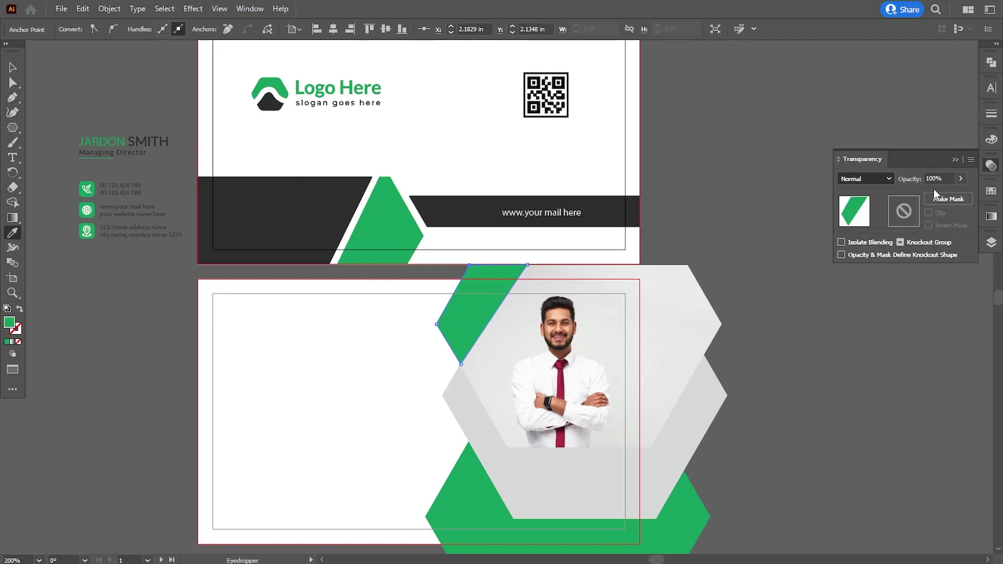
pyautogui.click(940, 166)
# Move the green shape's top-right anchor point slightly left along the photo's top edge
pyautogui.press('a')
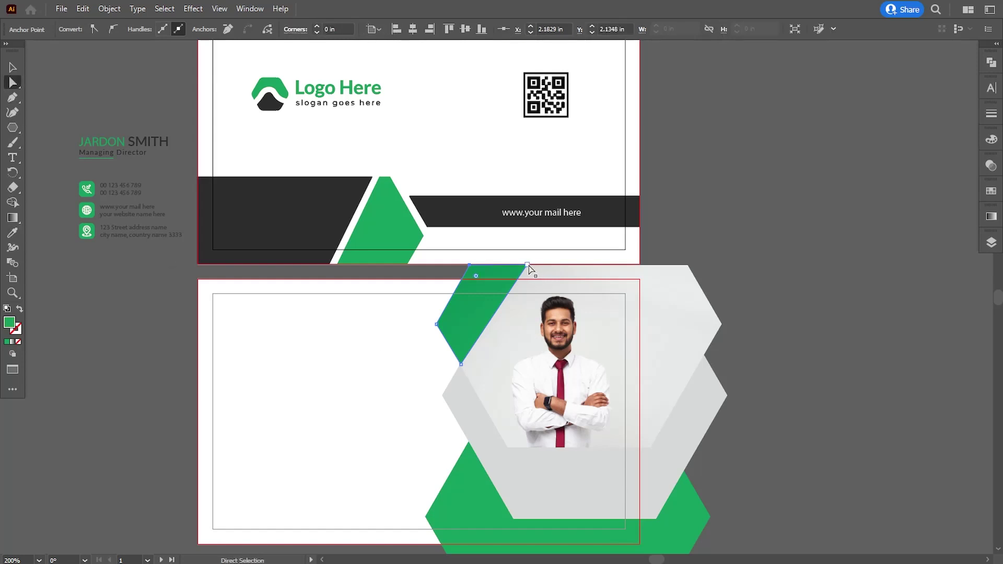
pyautogui.moveTo(528, 266); pyautogui.dragTo(516, 269)
pyautogui.click(13, 233)
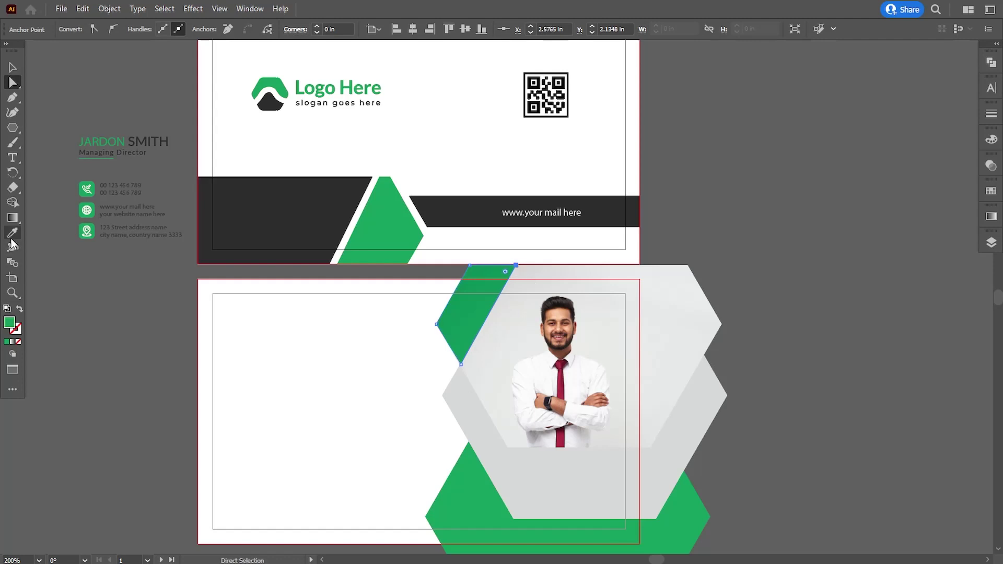
# Recolour the four-sided shape beside the photo with the dark charcoal of the first side's bar and deselect it
pyautogui.click(262, 196)
pyautogui.click(13, 82)
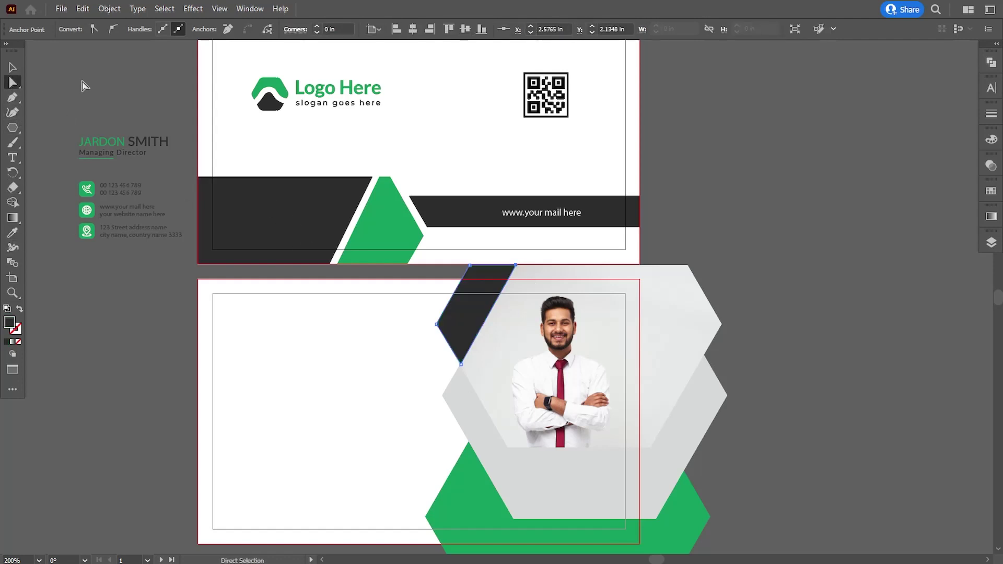
pyautogui.click(343, 340)
pyautogui.scroll(-3, 370, 345)
pyautogui.moveTo(377, 341); pyautogui.dragTo(379, 338)
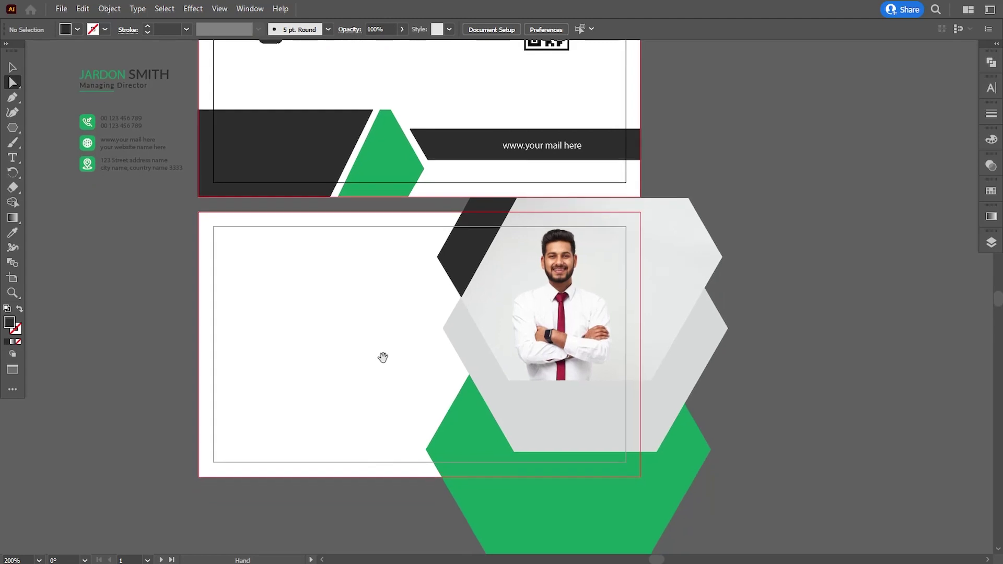
# Copy the second side's white background rectangle, paste the copy in front and bring it to the front of all artwork
pyautogui.click(220, 281)
pyautogui.click(83, 8)
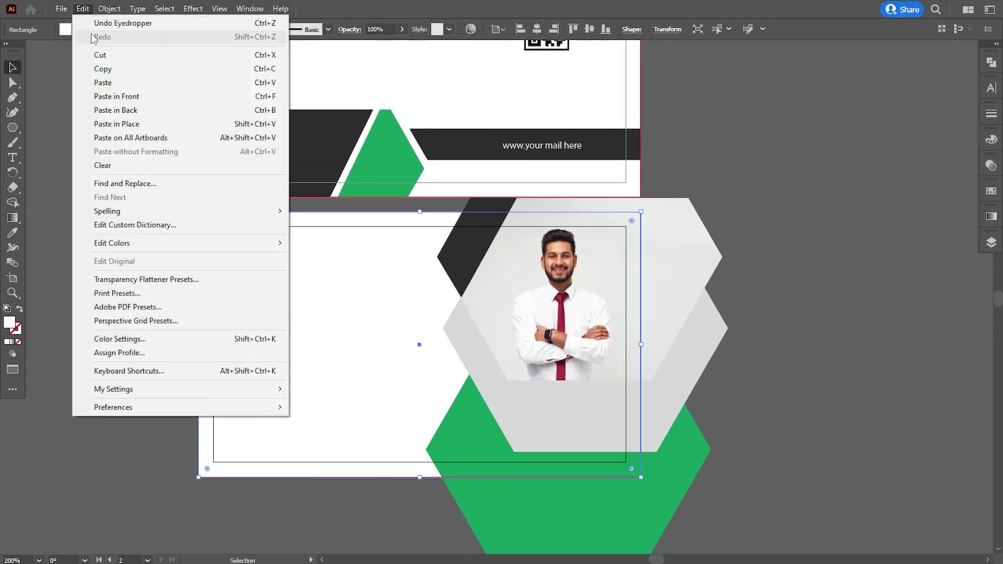
pyautogui.click(102, 69)
pyautogui.click(82, 8)
pyautogui.click(116, 96)
pyautogui.rightClick(354, 318)
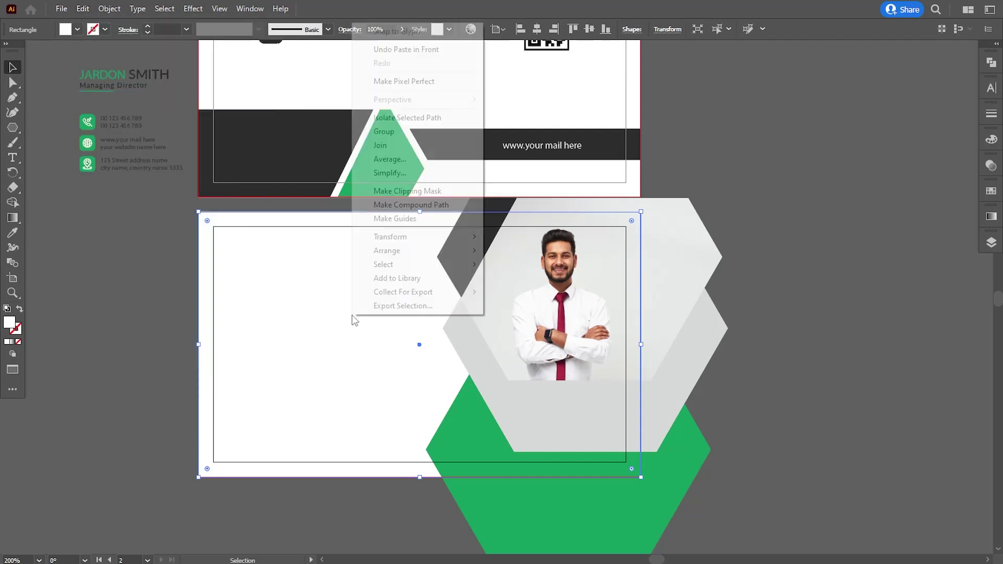
pyautogui.moveTo(402, 251)
pyautogui.click(509, 251)
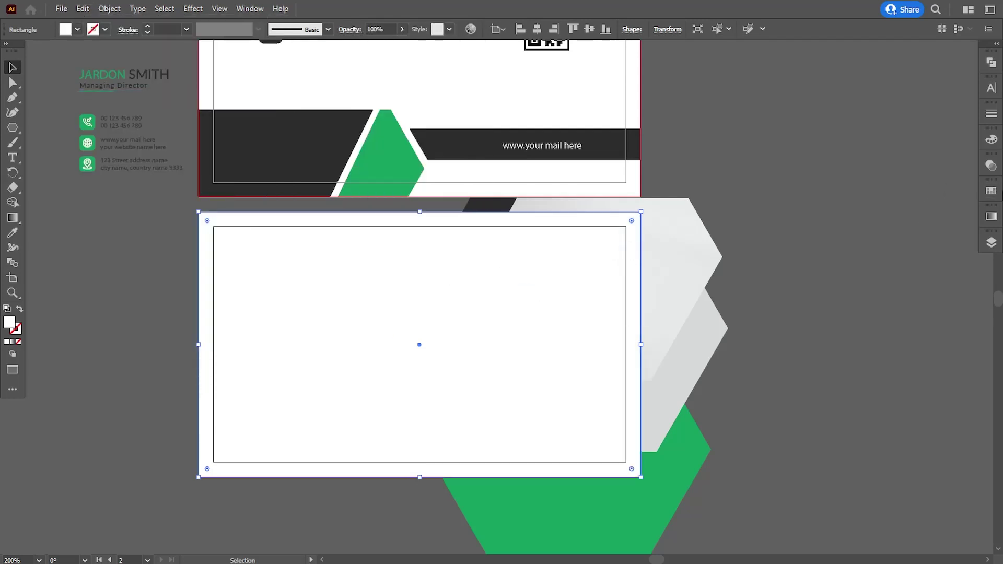
# Clip the dark shape, masked photo, grey hexagon and green hexagon to the front rectangle with a clipping mask
pyautogui.click(991, 242)
pyautogui.click(815, 226)
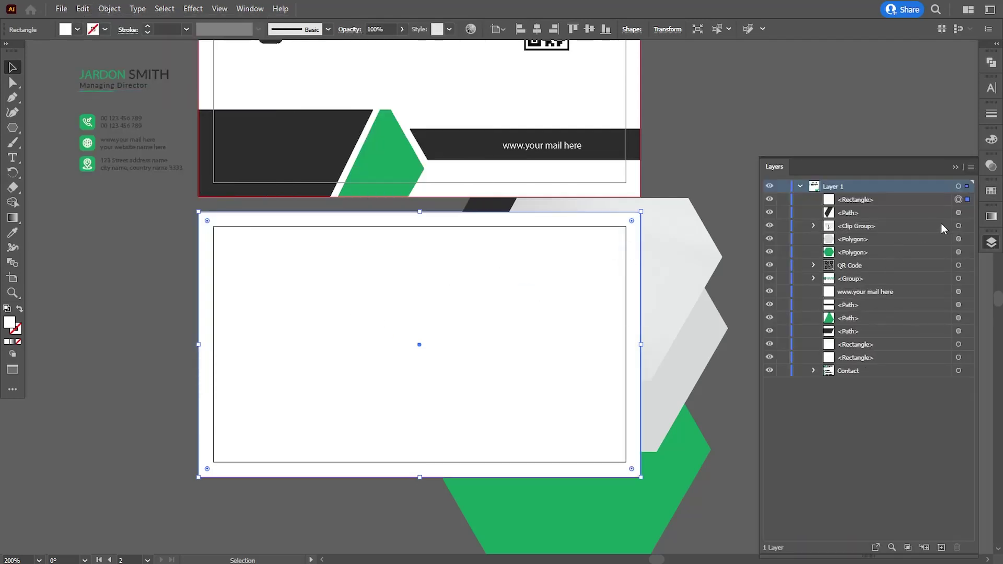
pyautogui.keyDown('shift'); pyautogui.click(958, 213); pyautogui.keyUp('shift')
pyautogui.keyDown('shift'); pyautogui.click(958, 226); pyautogui.keyUp('shift')
pyautogui.keyDown('shift'); pyautogui.click(959, 238); pyautogui.keyUp('shift')
pyautogui.keyDown('shift'); pyautogui.click(958, 252); pyautogui.keyUp('shift')
pyautogui.keyDown('shift'); pyautogui.click(958, 253); pyautogui.keyUp('shift')
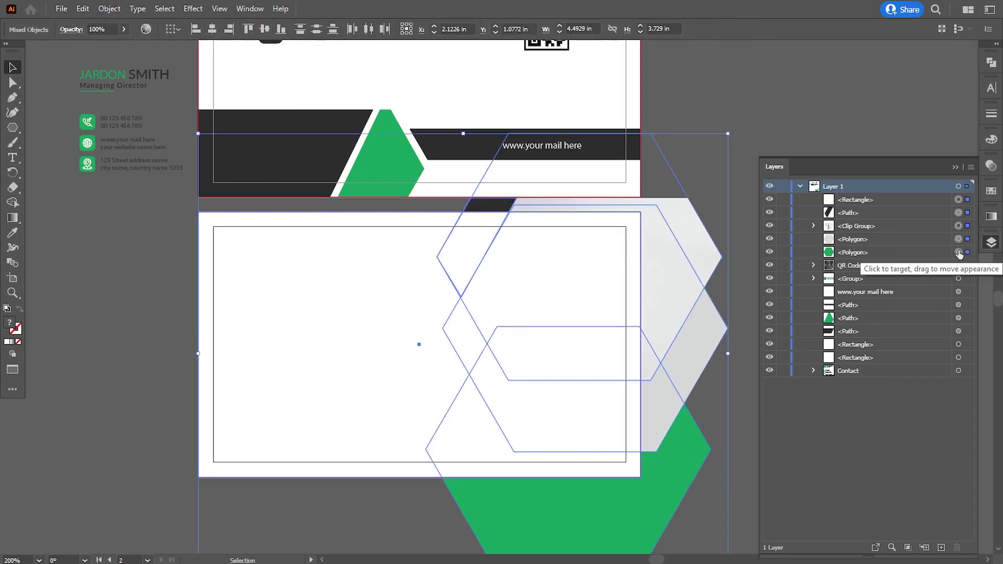
pyautogui.click(109, 9)
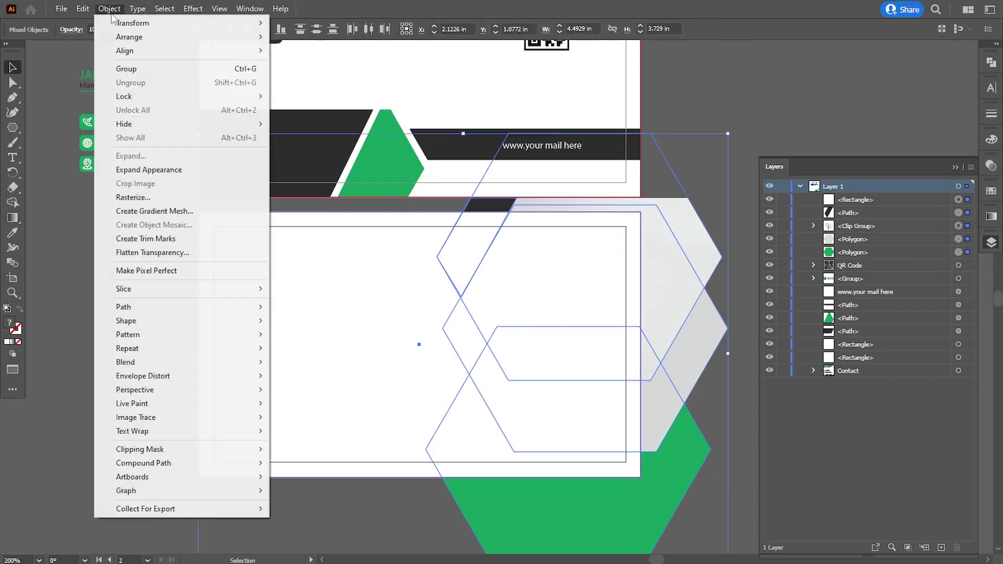
pyautogui.moveTo(159, 450)
pyautogui.click(283, 451)
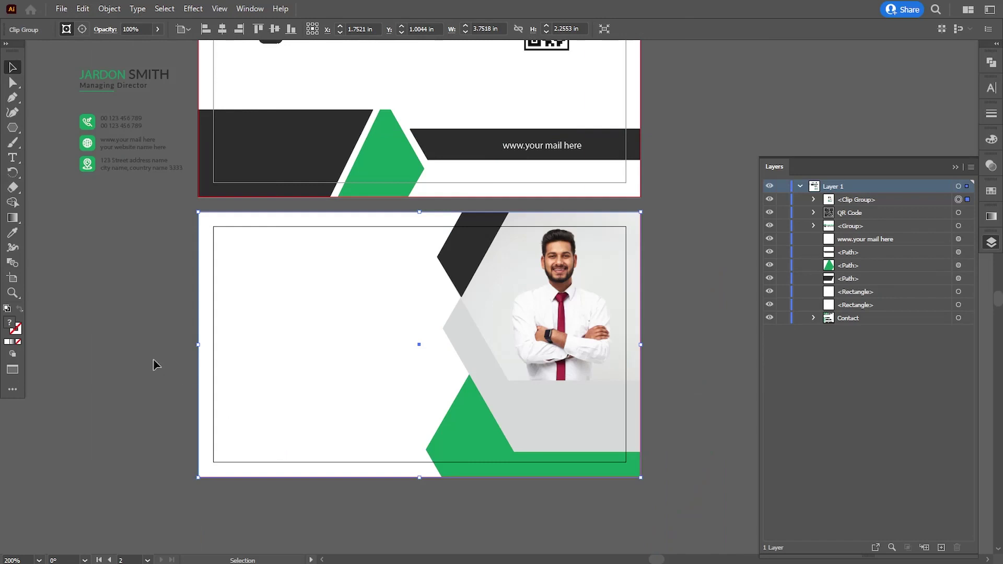
pyautogui.click(663, 403)
# Duplicate the first side's logo onto the grey area below the portrait and bring the copy to the front
pyautogui.moveTo(662, 386); pyautogui.dragTo(658, 434)
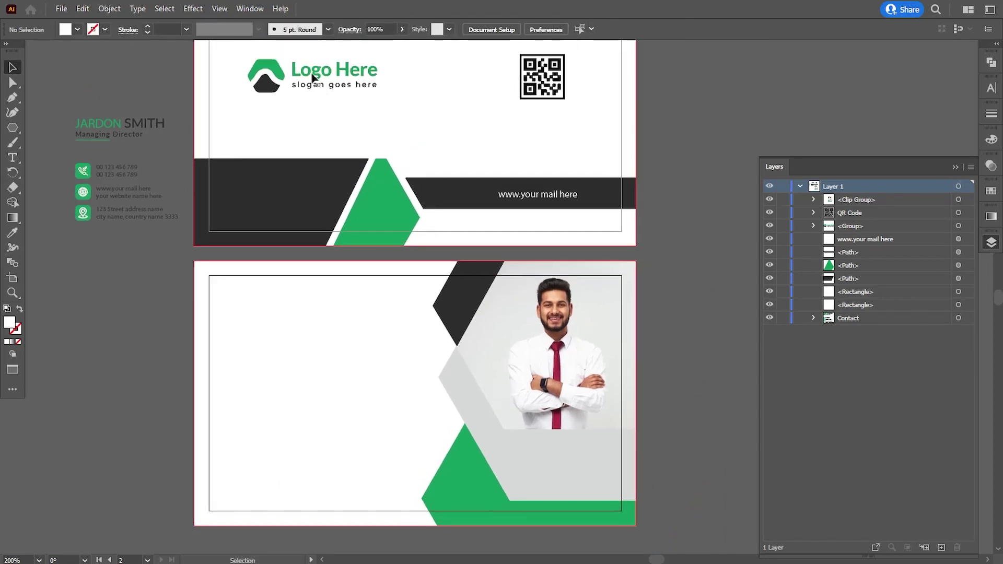
pyautogui.moveTo(311, 78); pyautogui.dragTo(559, 469)
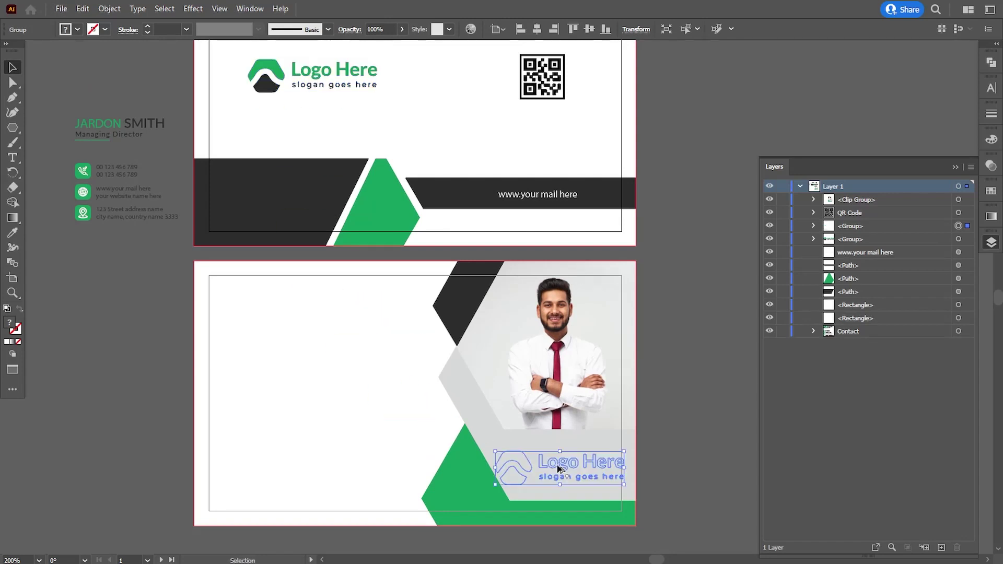
pyautogui.rightClick(559, 469)
pyautogui.moveTo(619, 404)
pyautogui.click(705, 401)
# Scale the logo copy below the portrait down and nudge it slightly up and left
pyautogui.moveTo(625, 452); pyautogui.dragTo(601, 458)
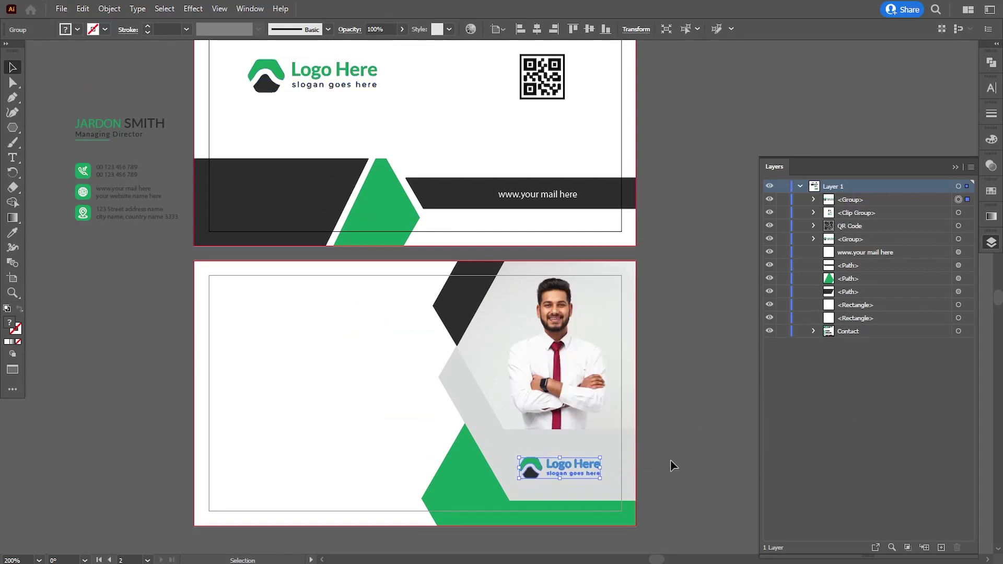
pyautogui.press('Up')
pyautogui.press('Left')
pyautogui.press('Left')
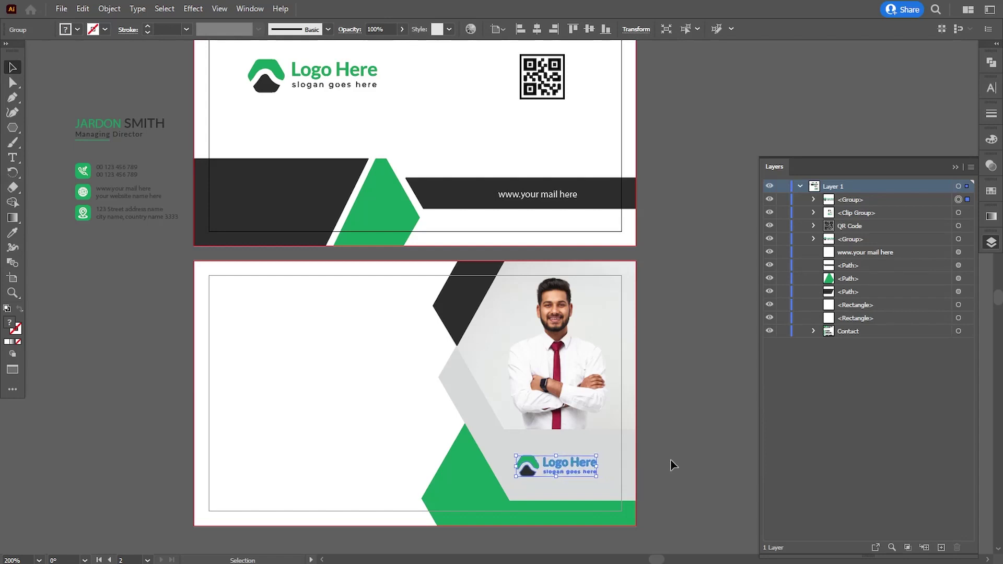
pyautogui.click(671, 460)
# Move the name and contact details group onto the second side's white area and enlarge it to about 1.28 × 1.29 in
pyautogui.moveTo(459, 394); pyautogui.dragTo(516, 383)
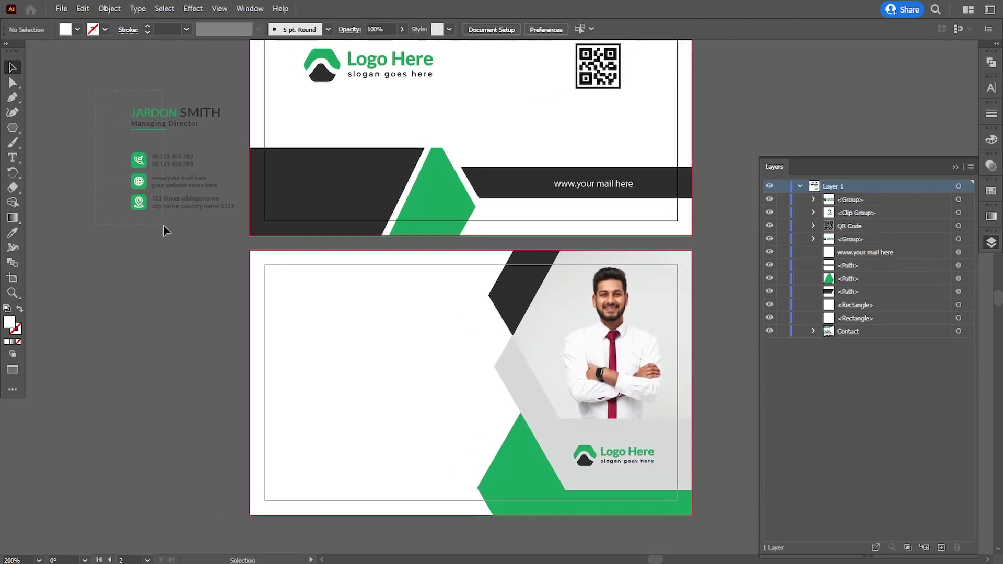
pyautogui.moveTo(150, 123); pyautogui.dragTo(342, 381)
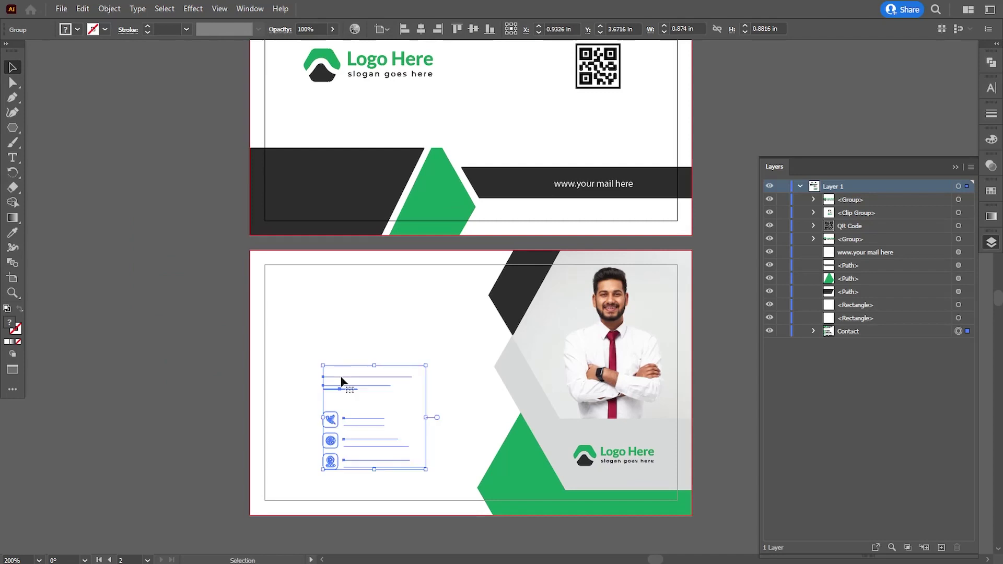
pyautogui.moveTo(424, 370); pyautogui.dragTo(474, 316)
# Bring the contact details group to the front and shift it left and slightly up within the safe area
pyautogui.rightClick(450, 317)
pyautogui.moveTo(531, 472)
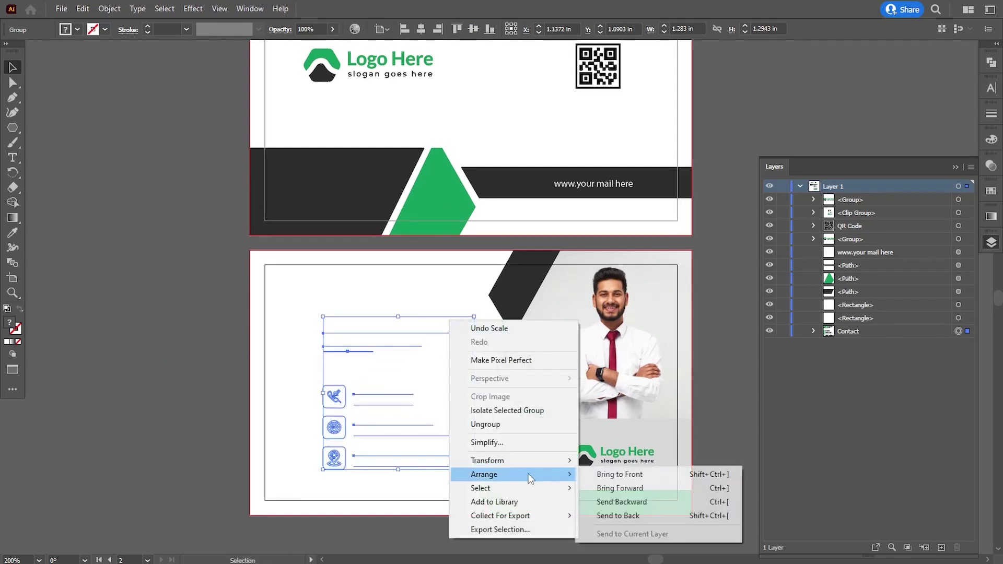
pyautogui.click(622, 443)
pyautogui.moveTo(359, 331); pyautogui.dragTo(334, 324)
pyautogui.click(483, 396)
pyautogui.moveTo(483, 397)
pyautogui.mouseDown()
pyautogui.moveTo(480, 373)
pyautogui.moveTo(468, 408)
pyautogui.mouseUp()
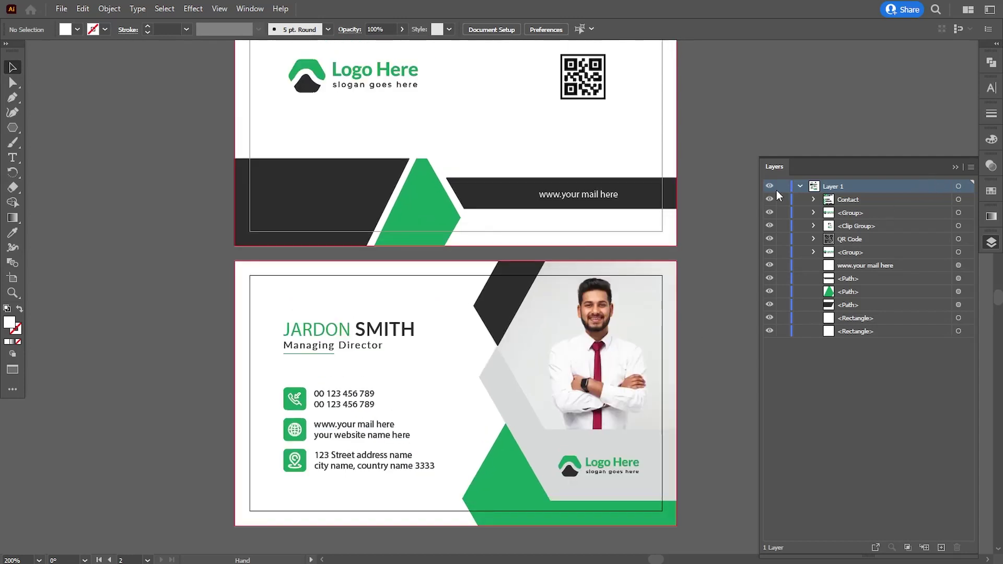
pyautogui.click(800, 186)
pyautogui.click(955, 167)
pyautogui.moveTo(806, 185); pyautogui.dragTo(821, 218)
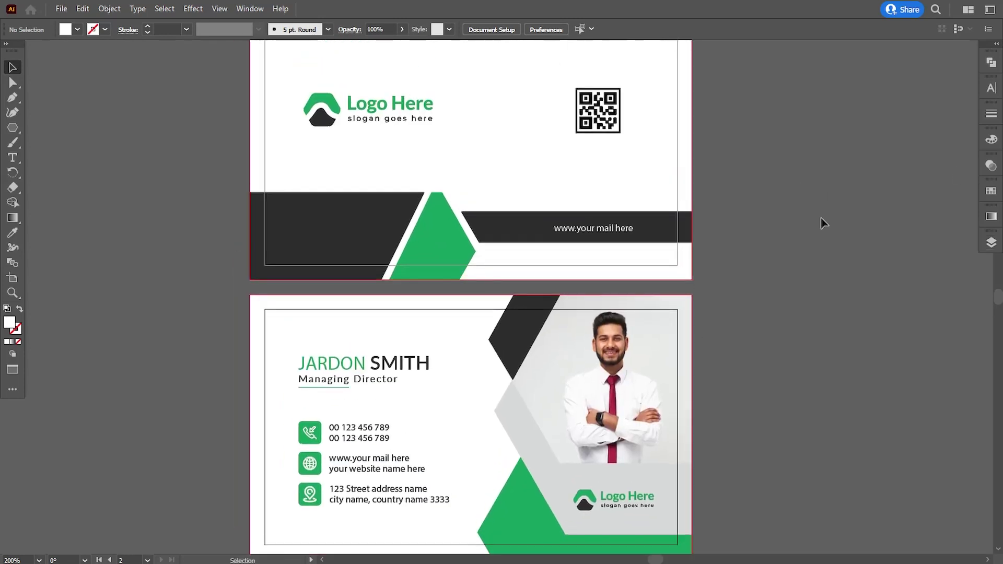
pyautogui.click(618, 231)
pyautogui.moveTo(634, 234); pyautogui.dragTo(643, 236)
pyautogui.click(795, 307)
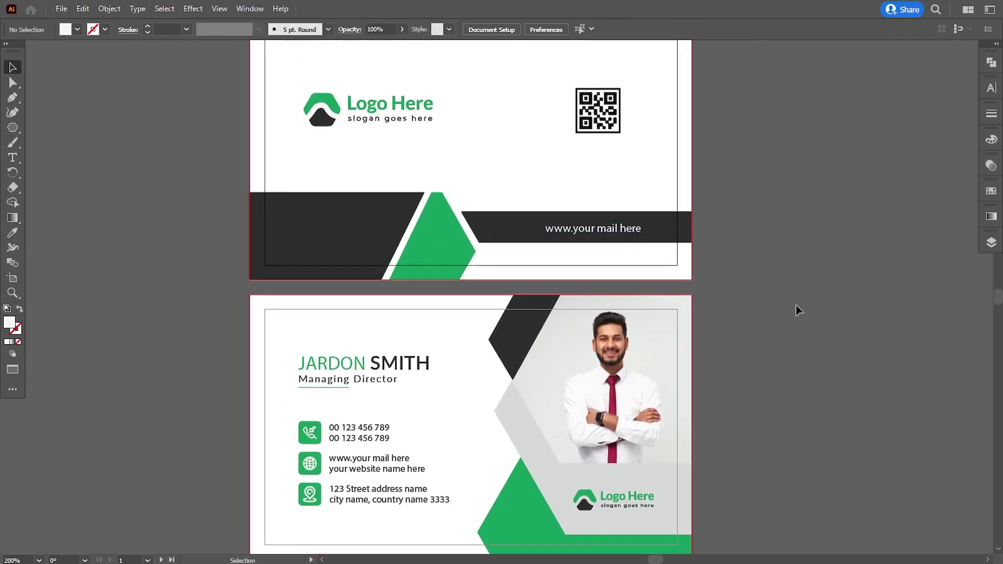
# Enlarge the logo on the first side slightly
pyautogui.moveTo(768, 290); pyautogui.dragTo(769, 293)
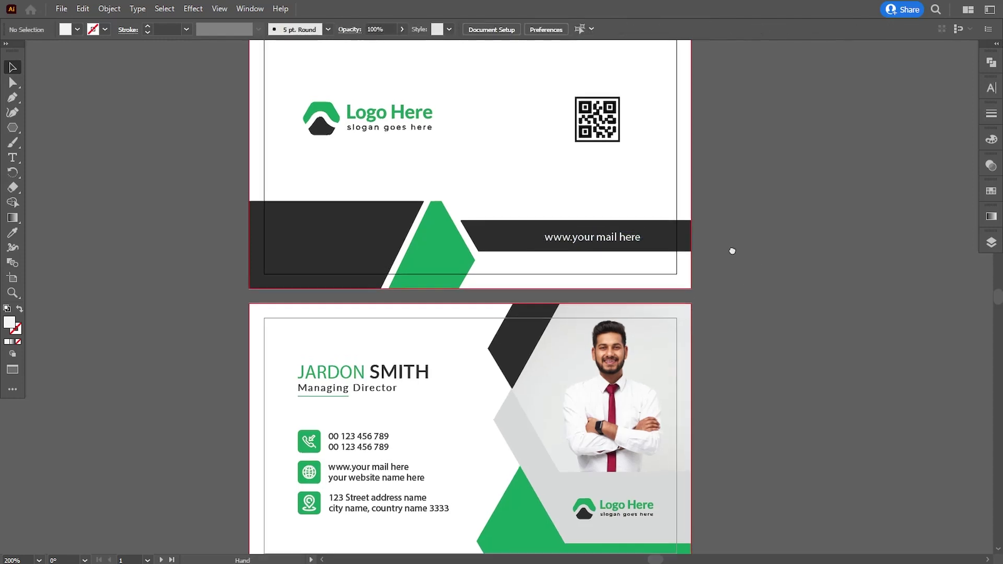
pyautogui.scroll(2, 731, 252)
pyautogui.click(423, 137)
pyautogui.click(423, 137)
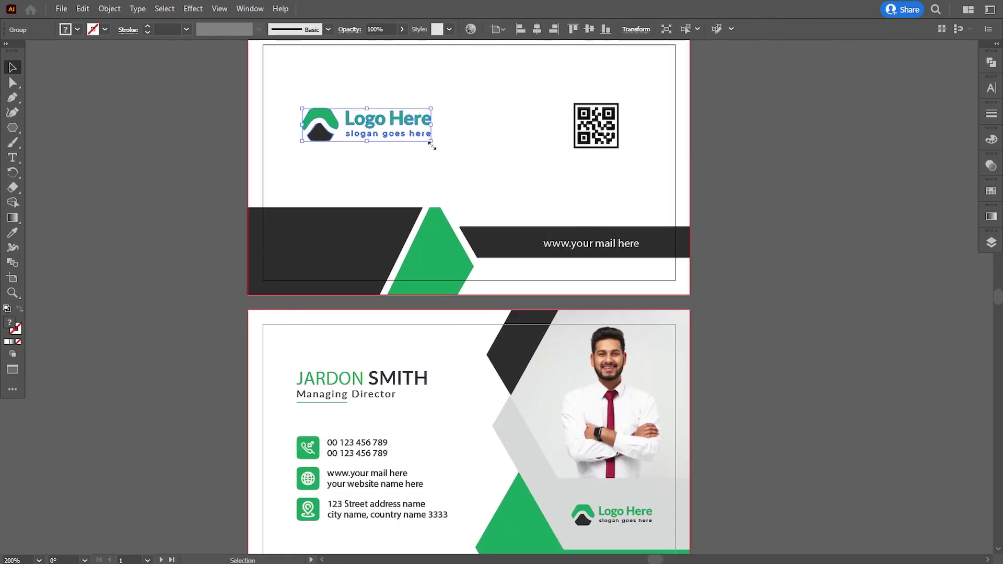
pyautogui.click(831, 301)
pyautogui.hotkey('ctrl', '-')
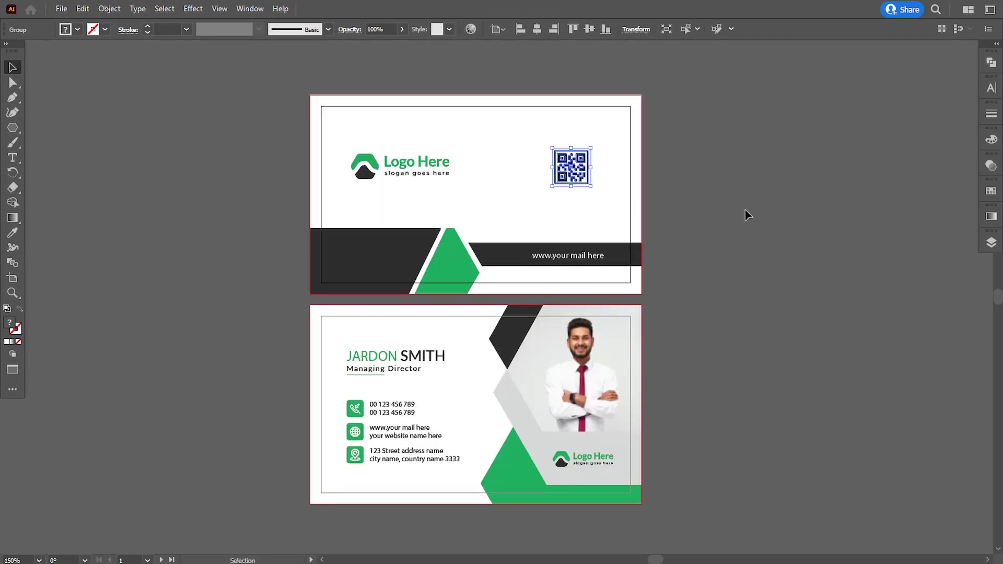
pyautogui.scroll(-1, 726, 311)
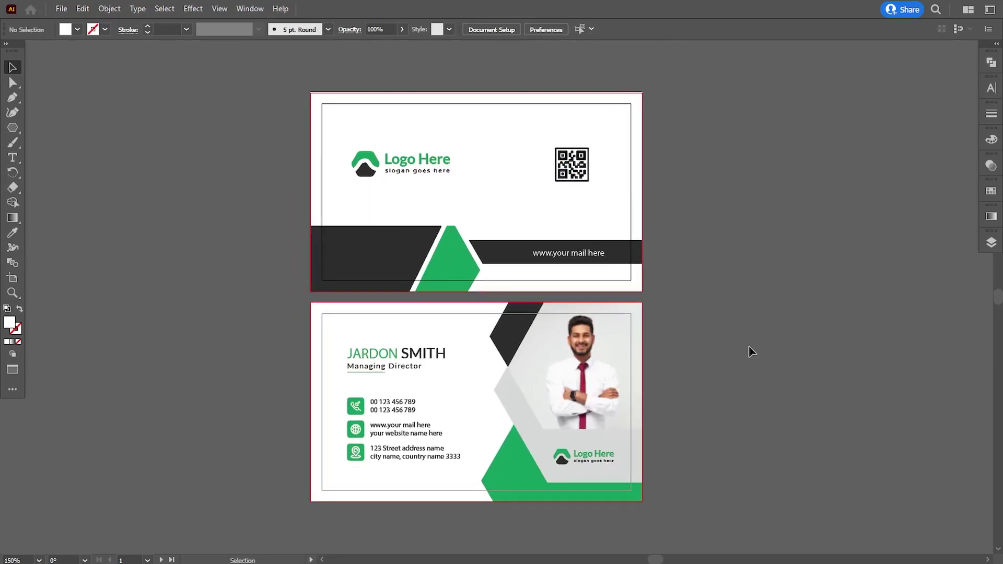
# Select the grey hexagon inside the clipped artwork and lighten its fill to #e2e2e2
pyautogui.click(530, 423)
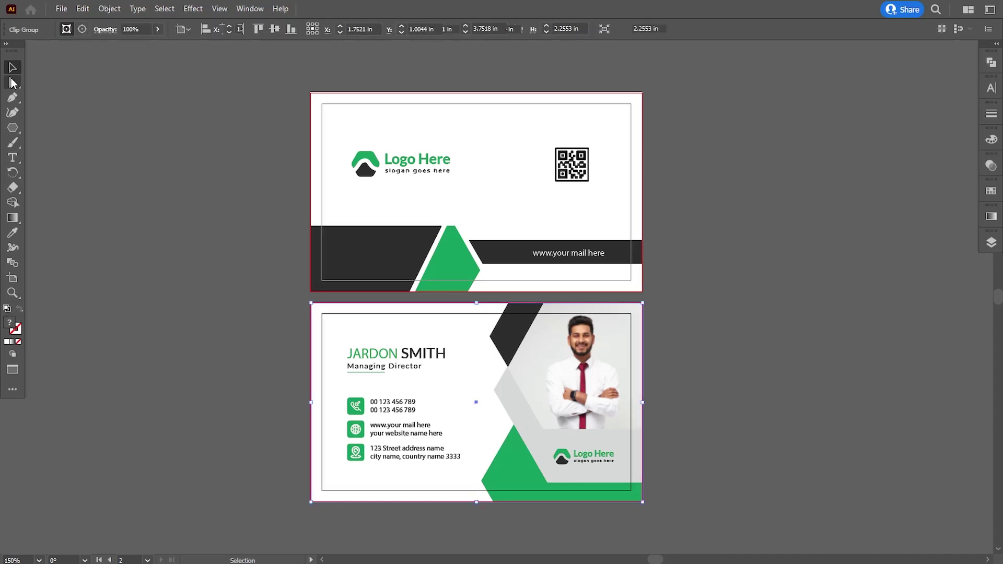
pyautogui.click(12, 83)
pyautogui.click(504, 409)
pyautogui.doubleClick(10, 323)
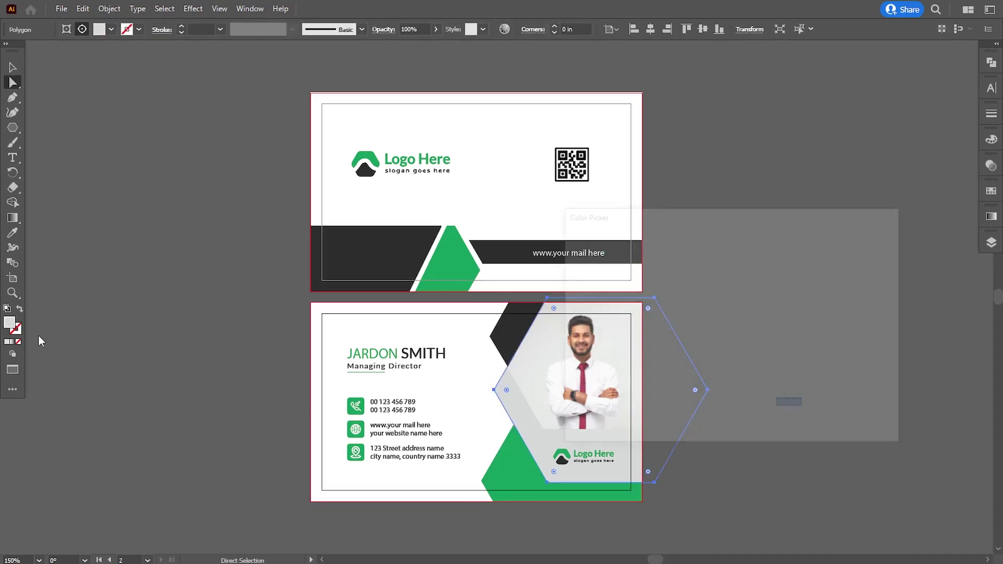
pyautogui.click(855, 259)
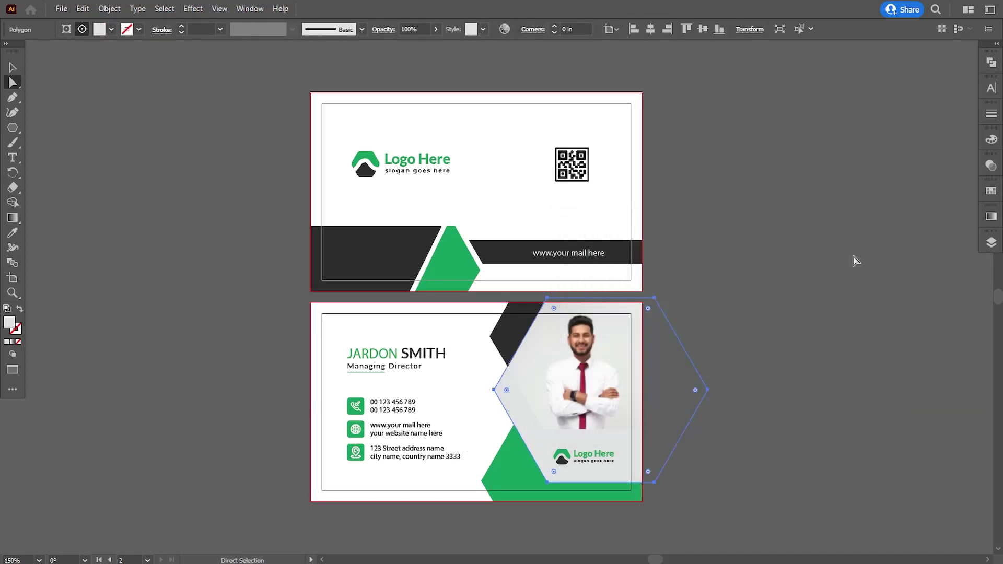
# Set the grey hexagon's fill to #d8d8d8 and deselect it
pyautogui.doubleClick(11, 323)
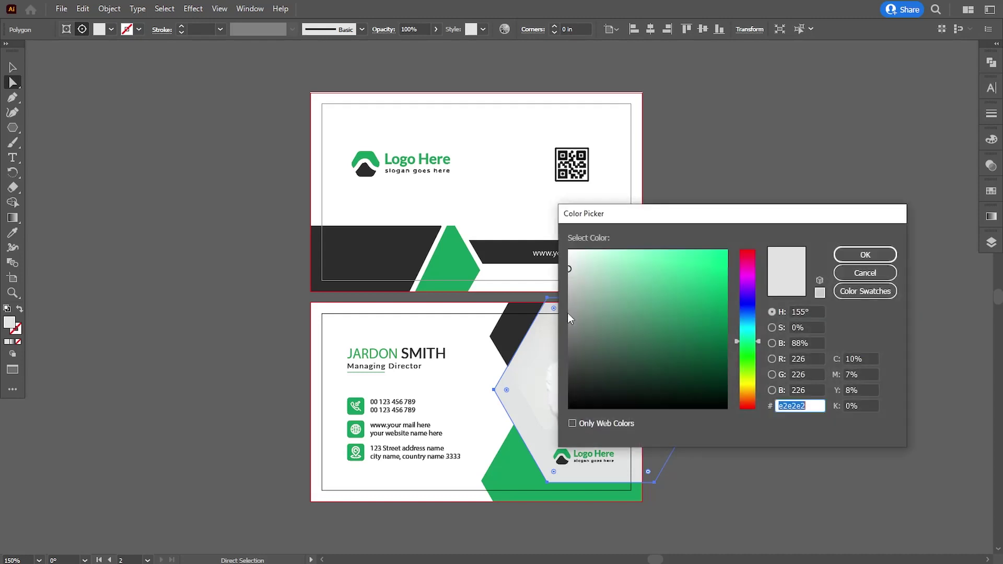
pyautogui.write('d8d8d8')
pyautogui.click(855, 259)
pyautogui.click(802, 307)
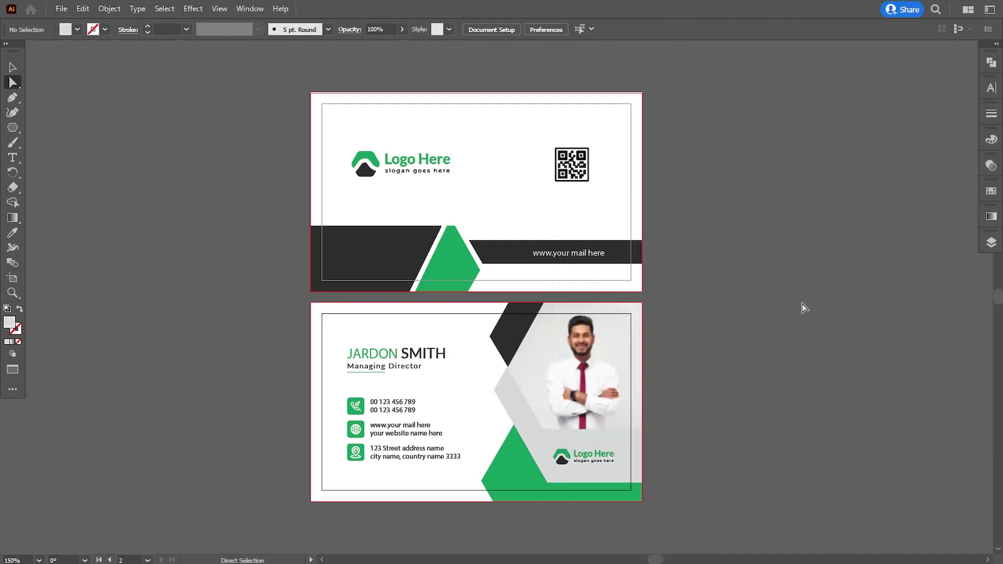